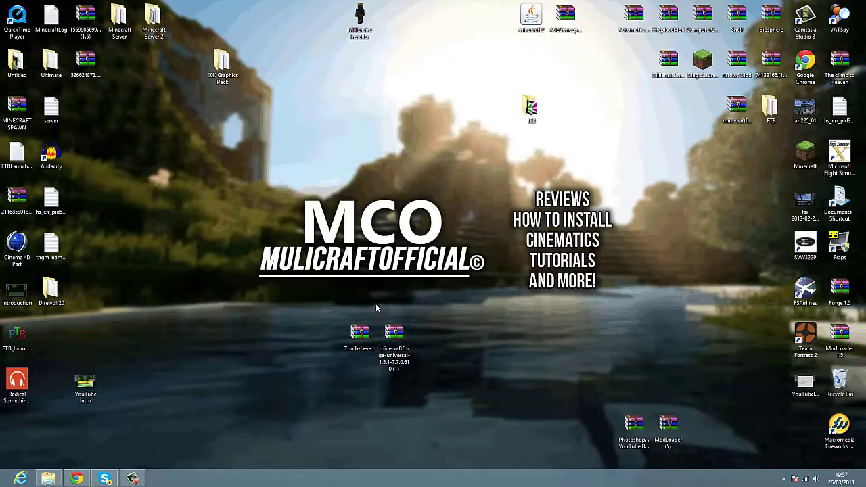
Step: Start Magic Launcher and remove OptiFine from the Default configuration's mod list
left_click_drag(340, 302, 322, 315)
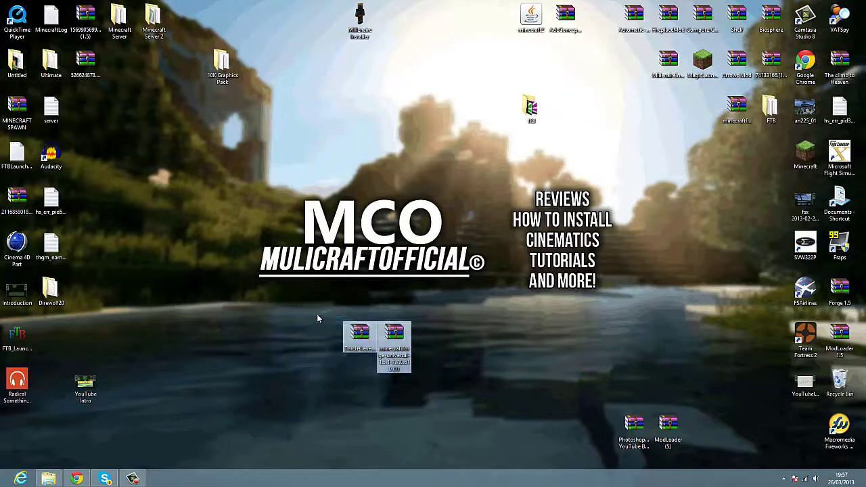
left_click(318, 315)
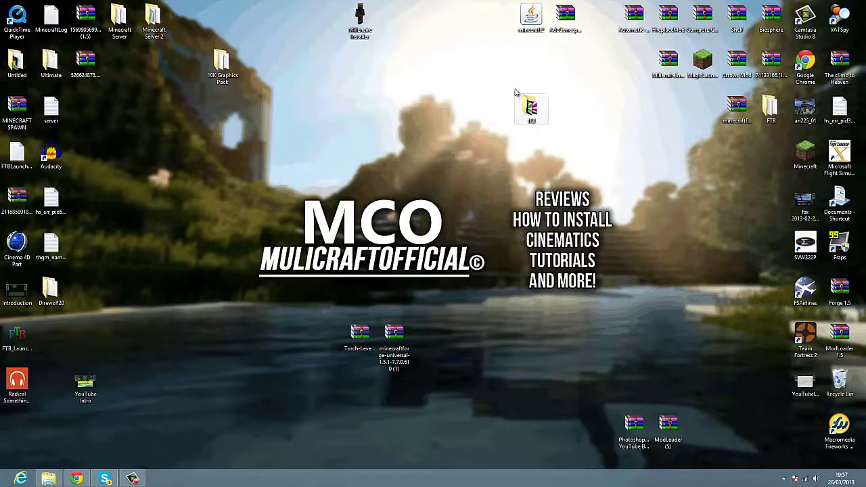
mouse_move(509, 78)
left_mouse_down()
mouse_move(581, 133)
mouse_move(505, 81)
left_mouse_up()
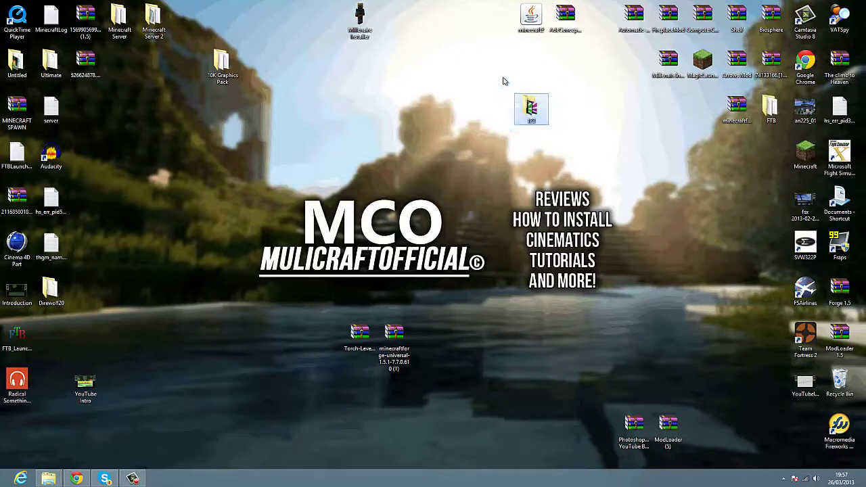
left_click(505, 81)
double_click(704, 61)
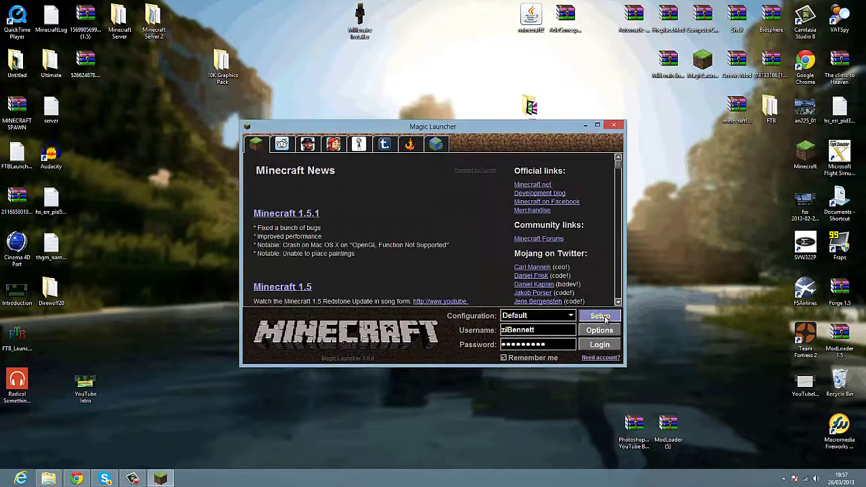
left_click(600, 316)
left_click(532, 203)
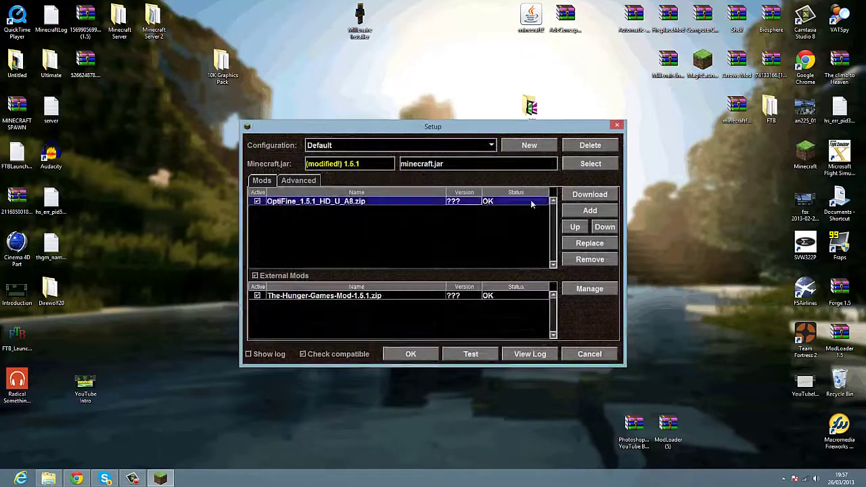
left_click(591, 261)
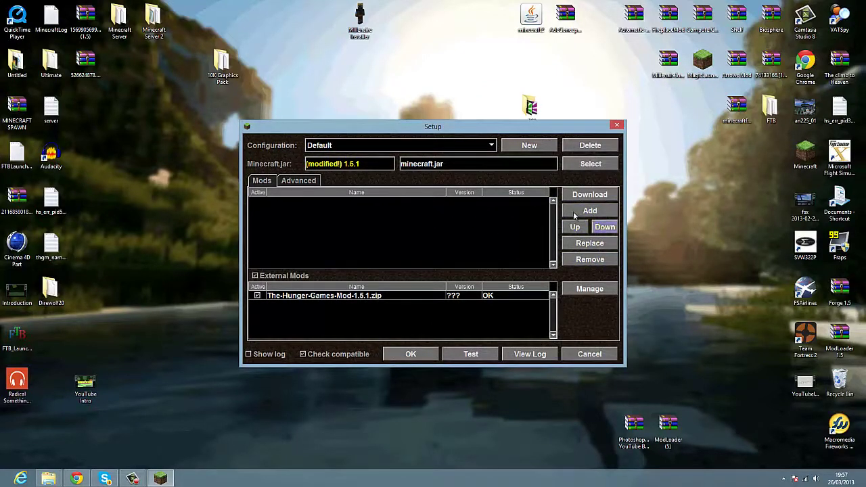
Step: Add minecraftforge-universal-1.5.1-7.7.0.610 (1).zip to the configuration's mods
left_click(591, 211)
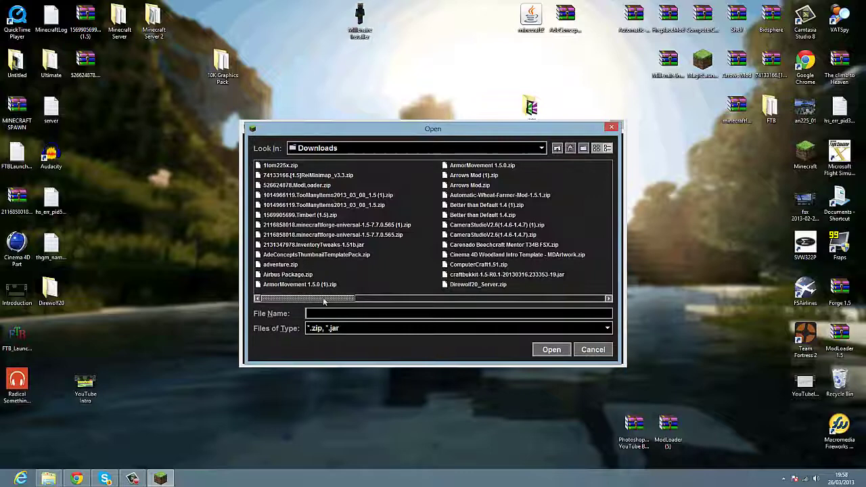
left_click_drag(318, 299, 417, 306)
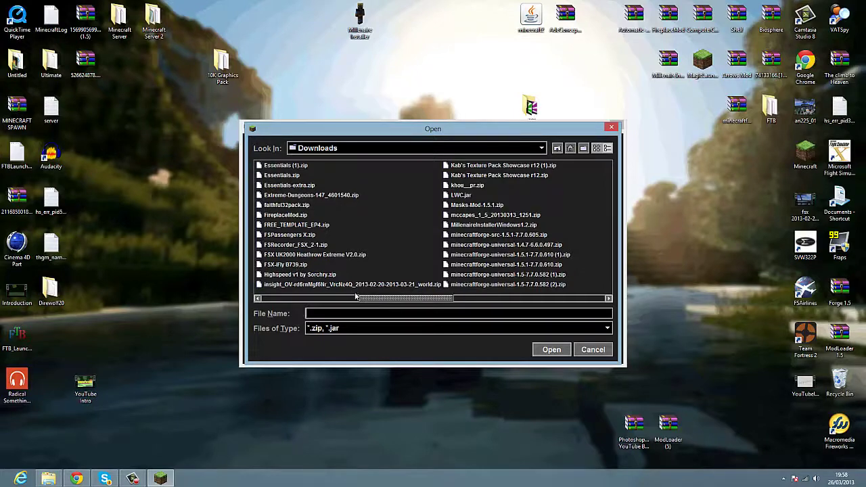
left_click_drag(382, 299, 419, 299)
left_click(395, 285)
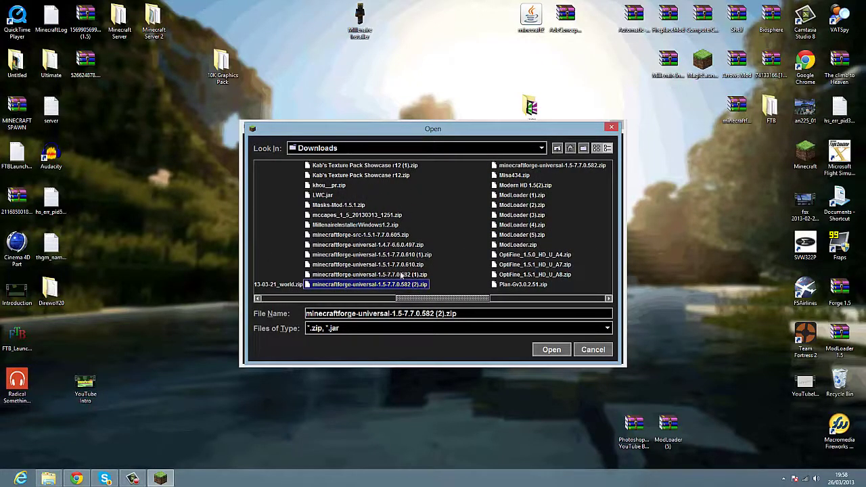
left_click(406, 265)
left_click(406, 255)
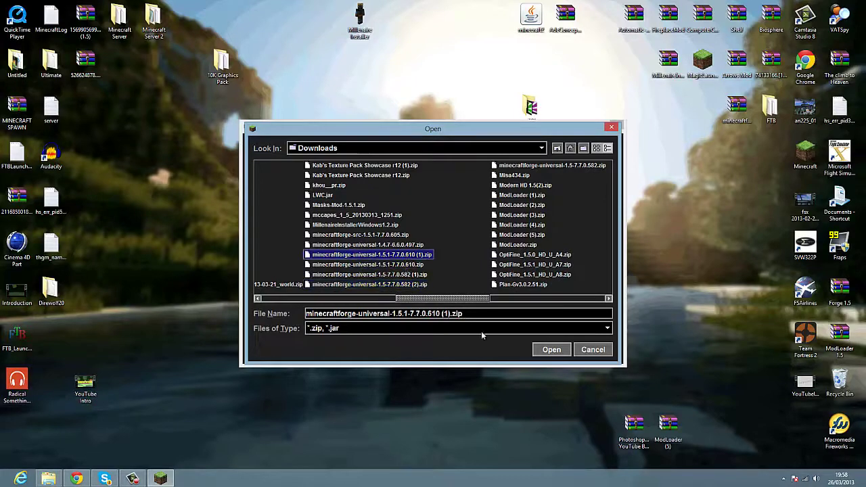
left_click(548, 349)
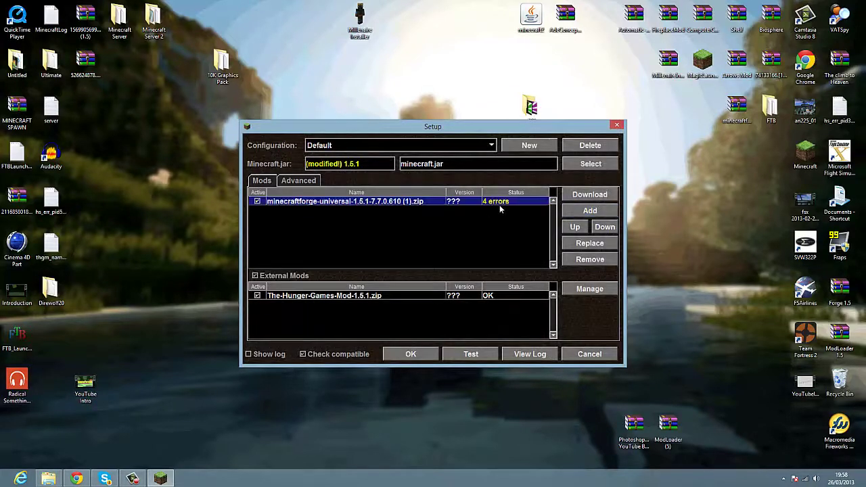
Step: Add Torch-Levers-Mod-1.5.1.zip alongside Forge and confirm the Setup with OK
left_click_drag(422, 132, 284, 85)
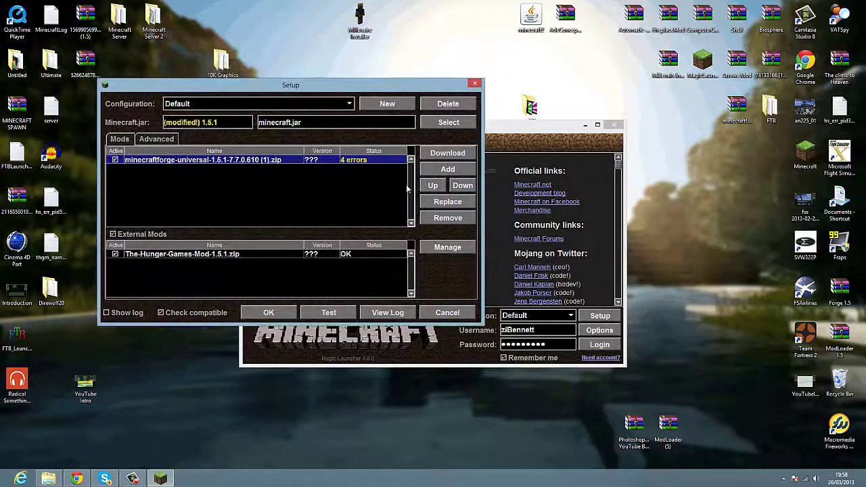
left_click(447, 170)
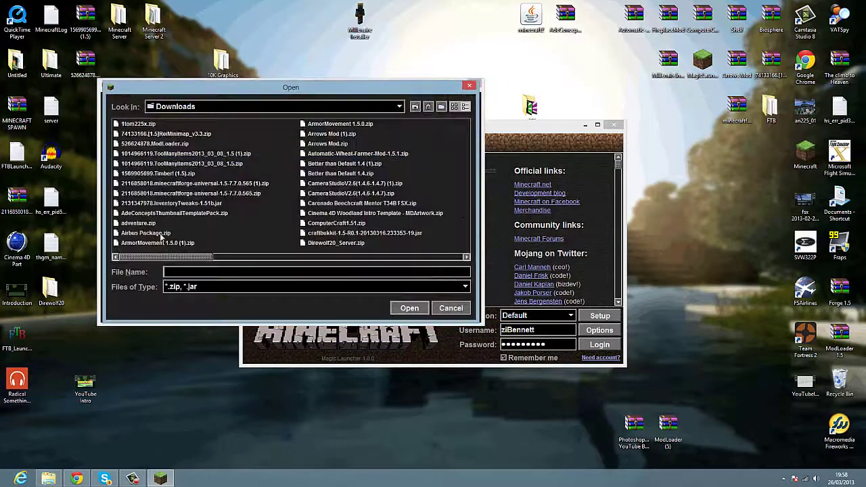
left_click_drag(167, 258, 180, 260)
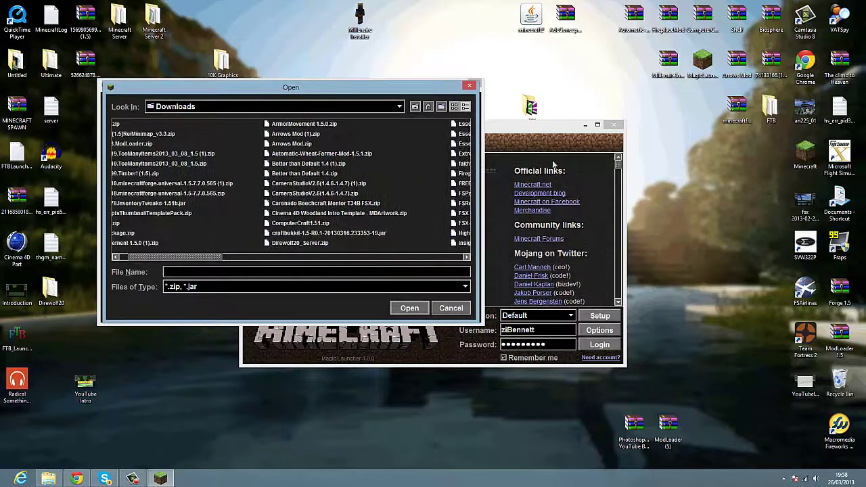
left_click_drag(424, 88, 483, 126)
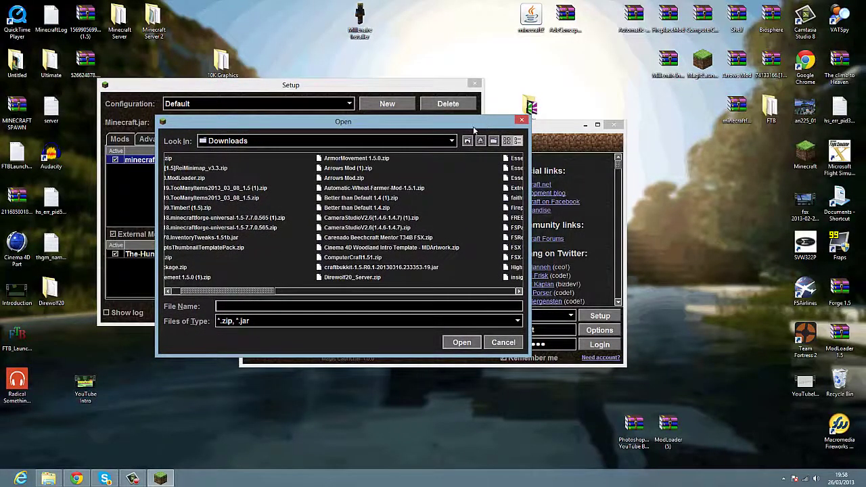
left_click_drag(263, 291, 465, 291)
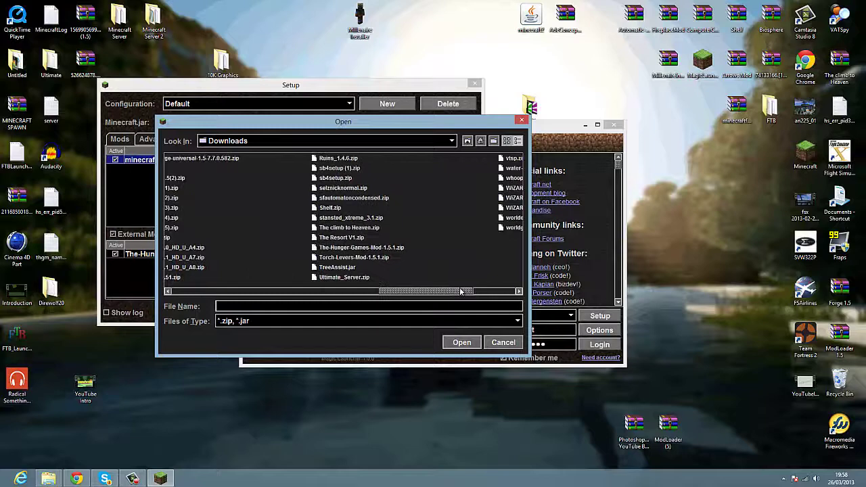
left_click(358, 259)
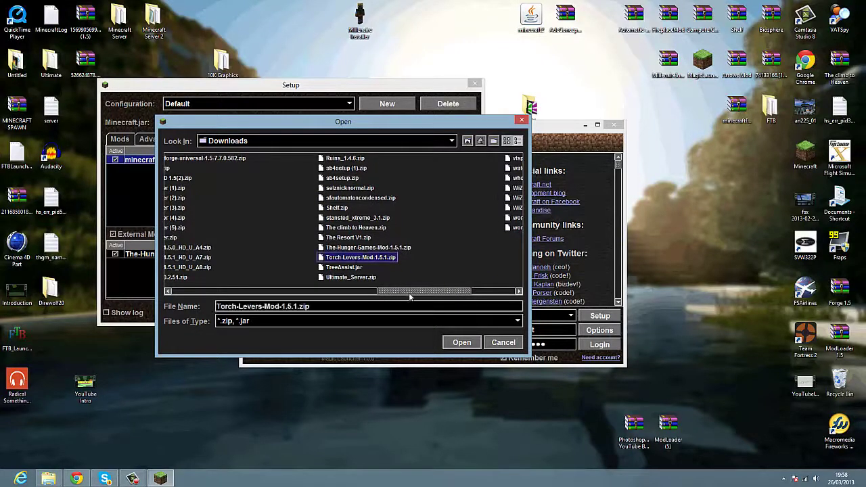
left_click(458, 341)
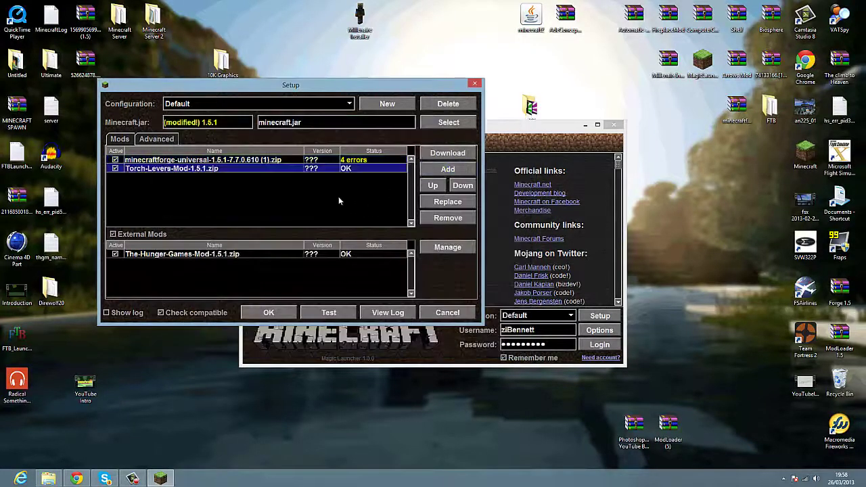
left_click(284, 315)
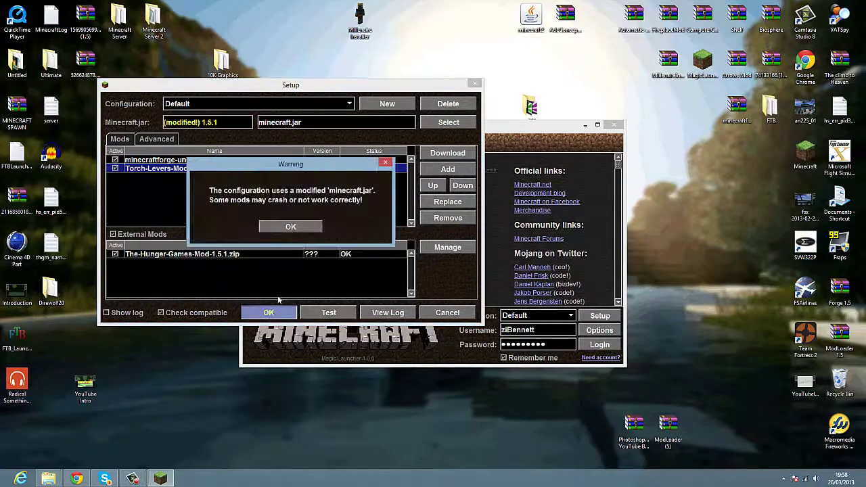
Step: Launch Minecraft past the modified-jar warning and check Torch Levers 1.2 in the Mods list
left_click(291, 230)
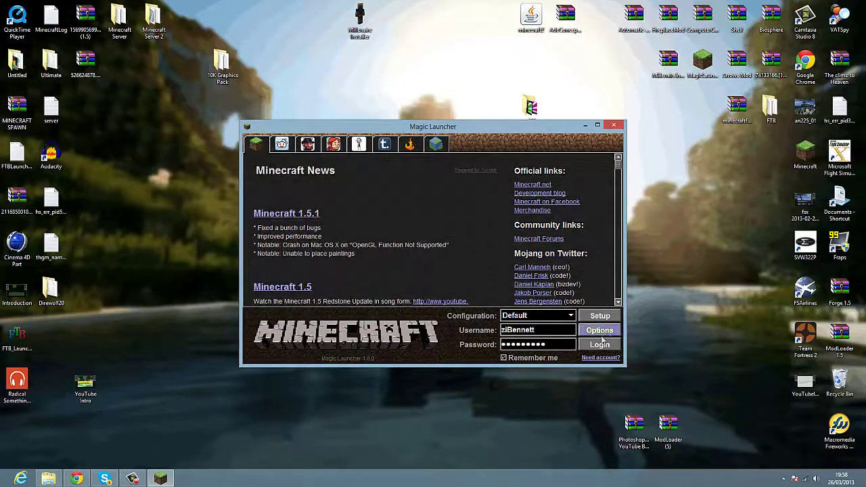
left_click(600, 345)
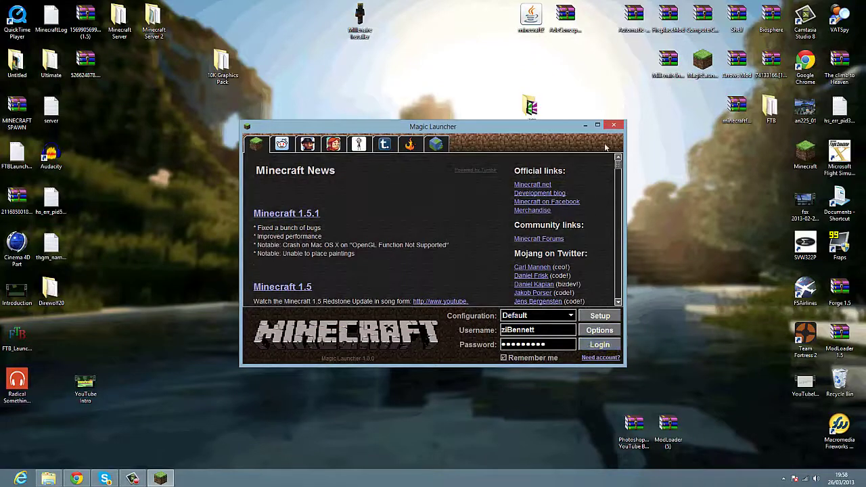
left_click(599, 345)
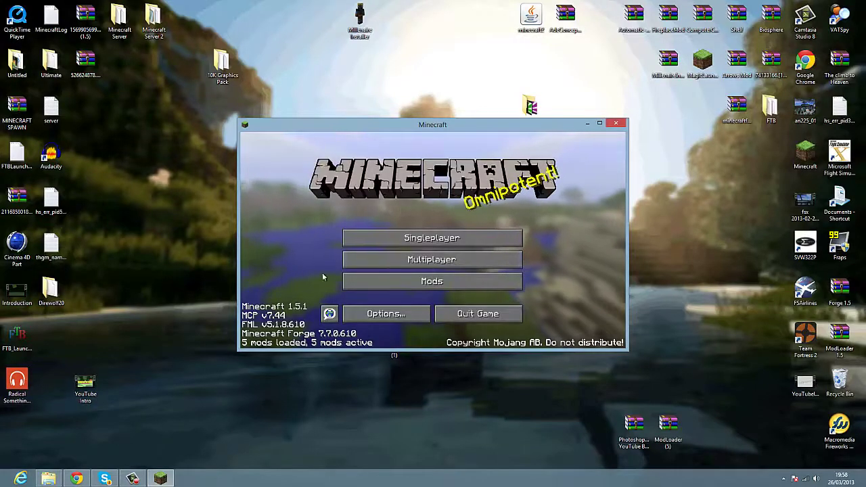
left_click(366, 280)
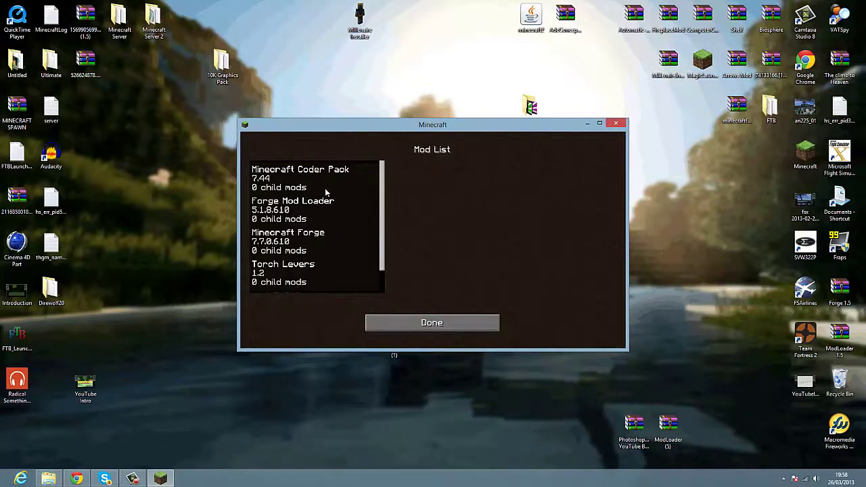
left_click(307, 274)
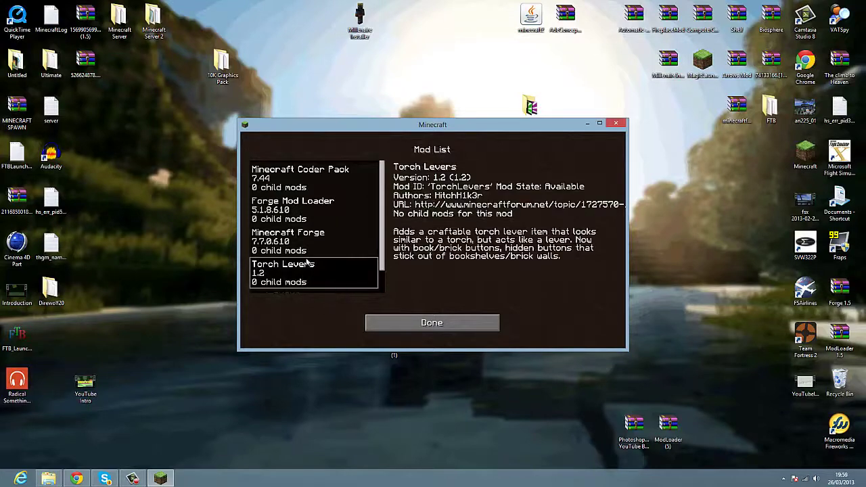
left_click(437, 321)
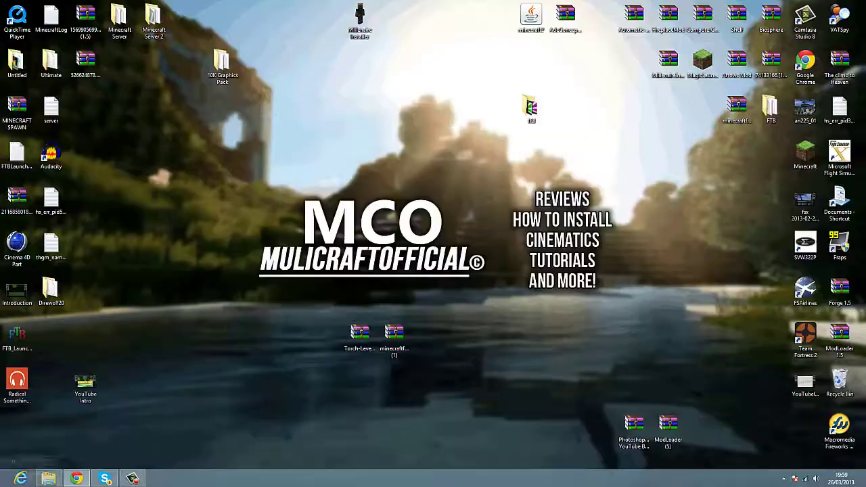
Step: Browse to %appdata%\.minecraft\bin and bring up the context menu for minecraft.jar
left_click(14, 478)
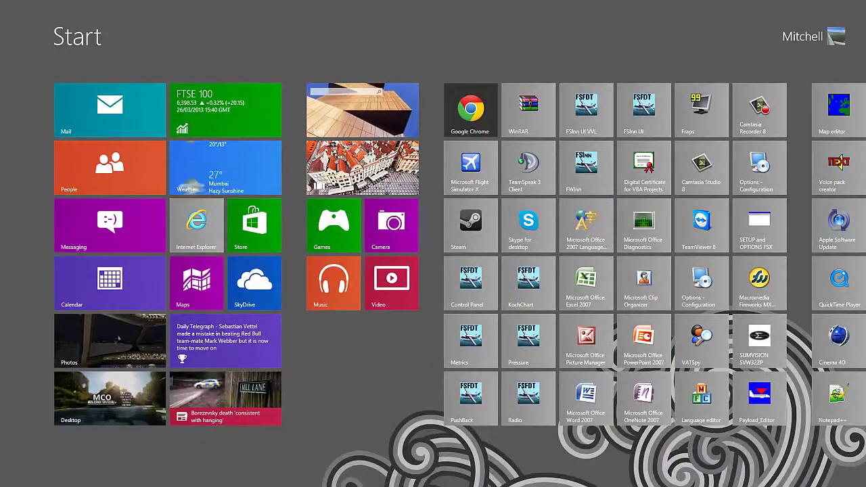
type("%appdata%")
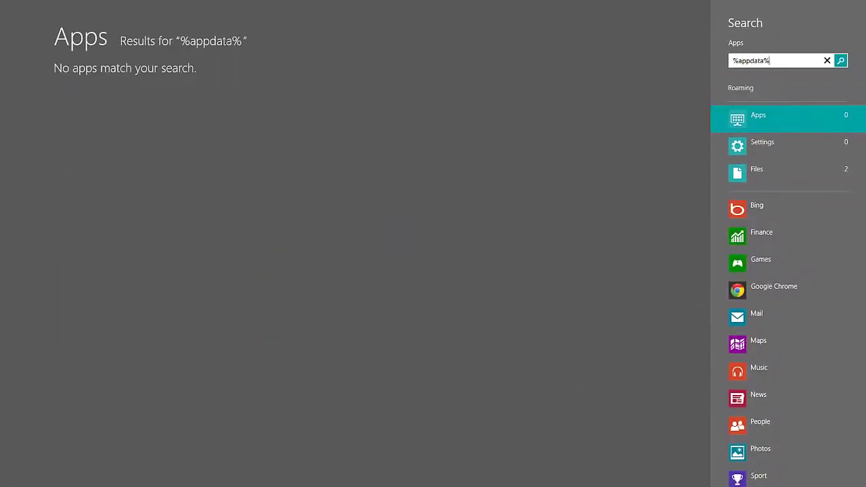
key("Return")
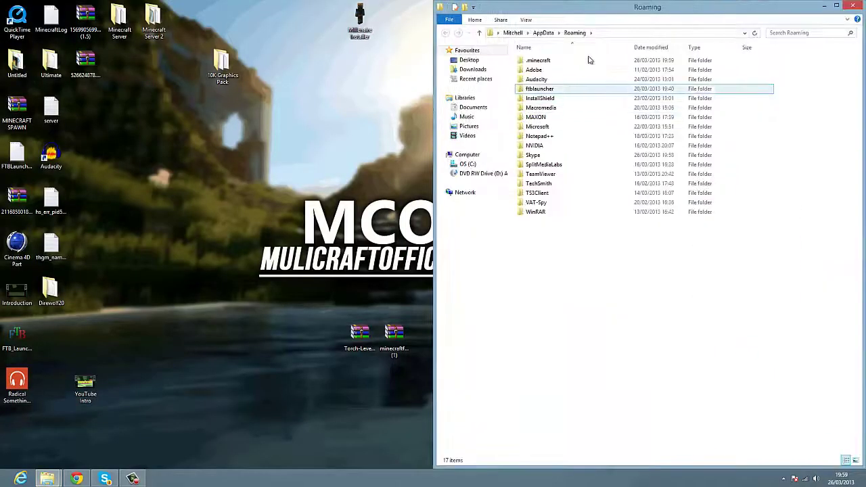
double_click(577, 61)
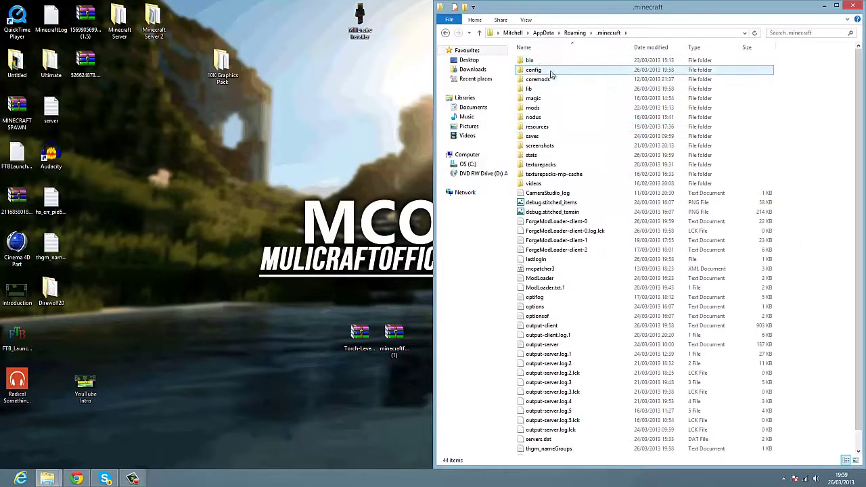
double_click(551, 62)
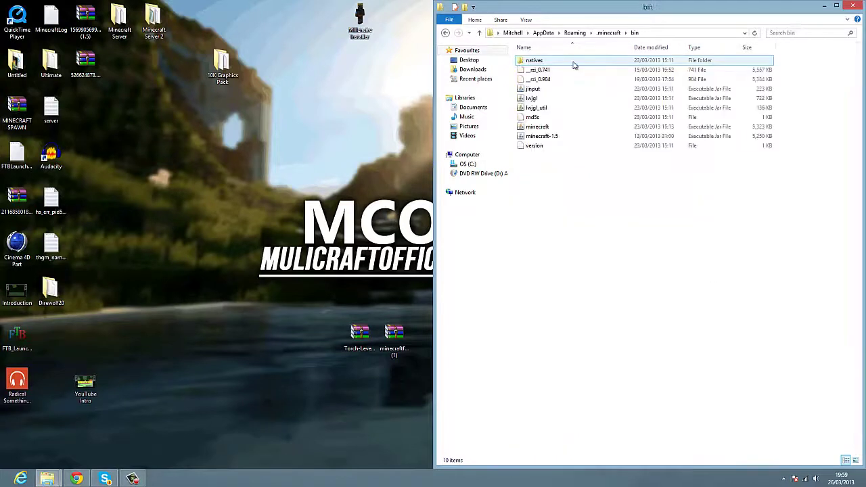
right_click(557, 128)
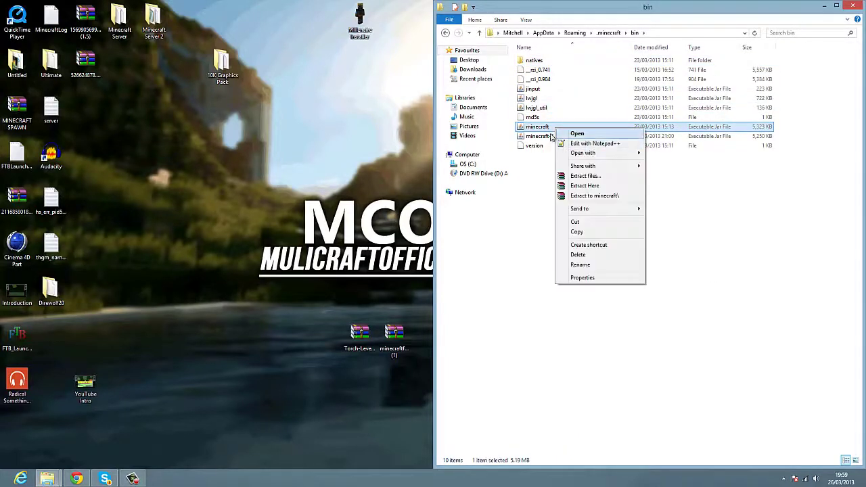
Step: Open minecraft.jar and the Minecraft Forge zip side by side in WinRAR
mouse_move(600, 157)
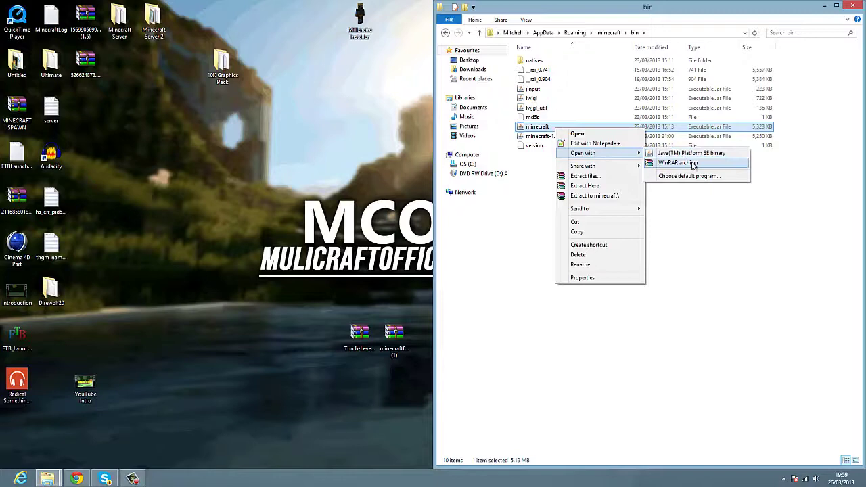
left_click(678, 163)
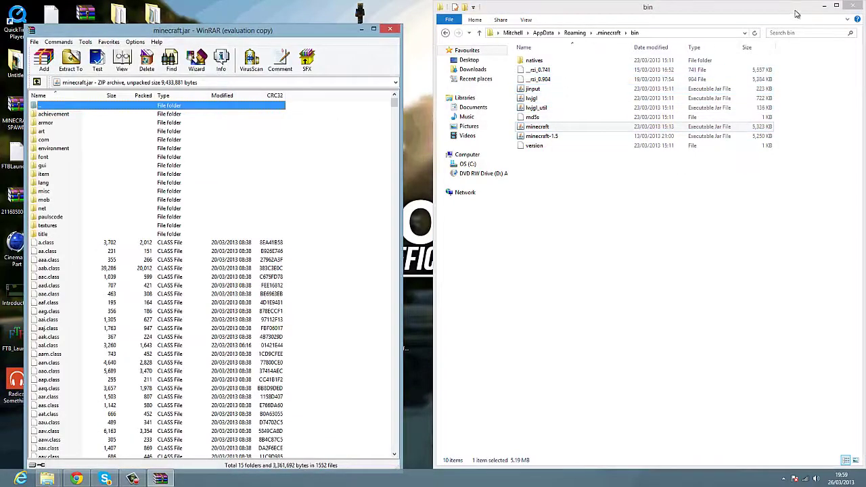
left_click(852, 6)
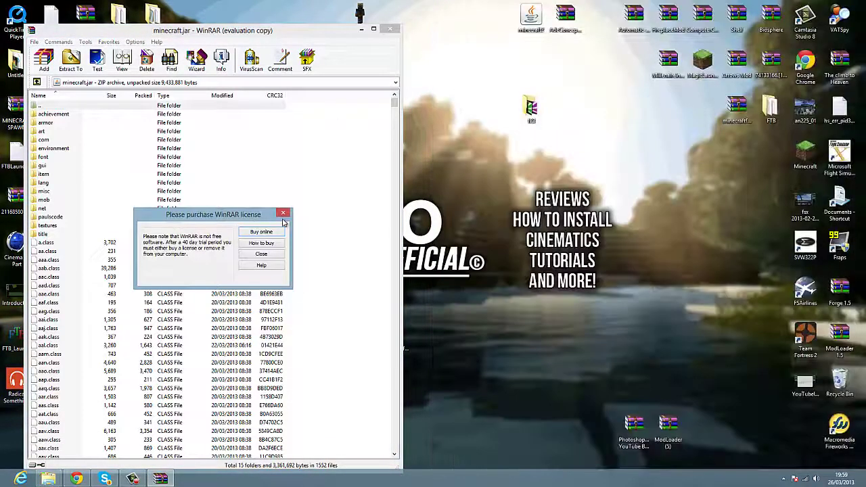
left_click(283, 214)
left_click_drag(301, 31, 865, 84)
left_click_drag(335, 304, 432, 370)
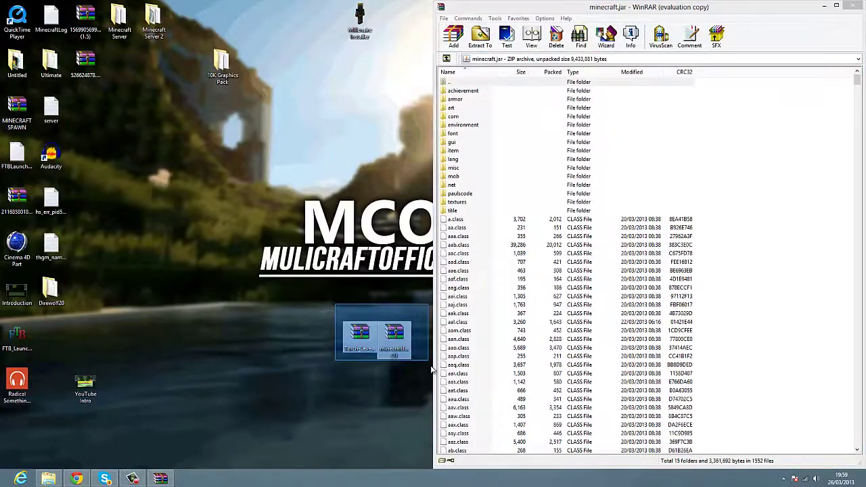
double_click(394, 335)
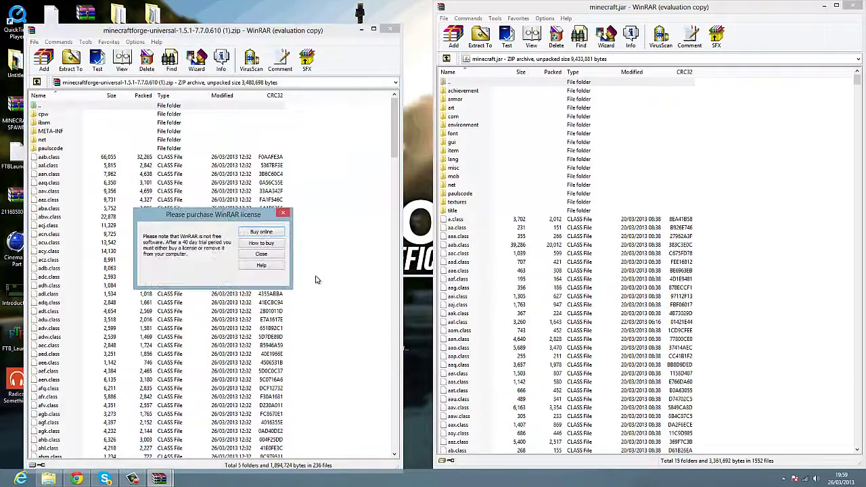
left_click(285, 215)
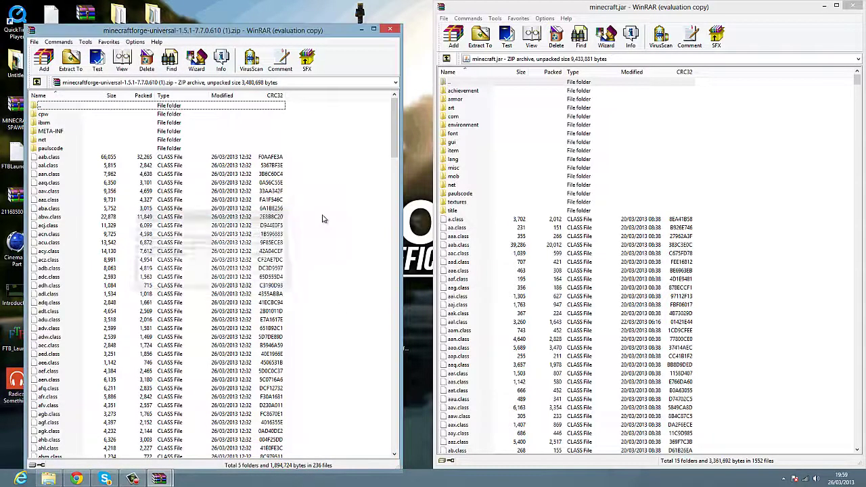
Step: Copy all files from the Forge archive into minecraft.jar
key("ctrl+a")
left_click(322, 219)
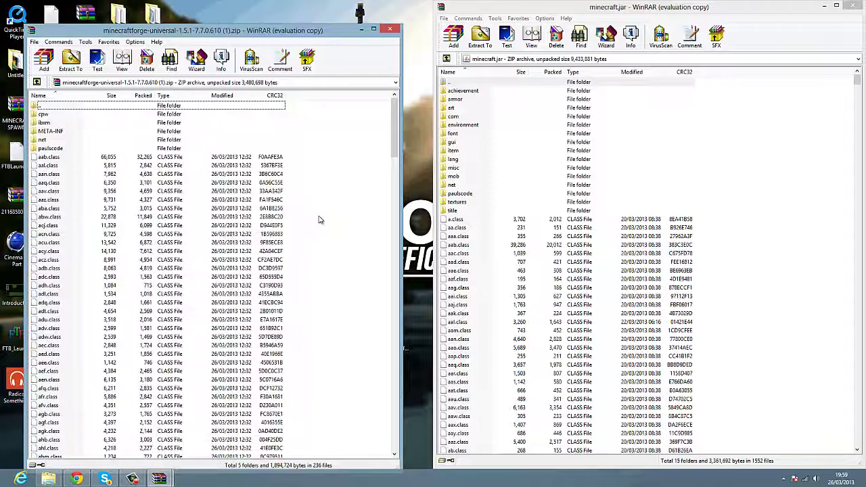
right_click(319, 216)
left_click(332, 202)
left_click(396, 386)
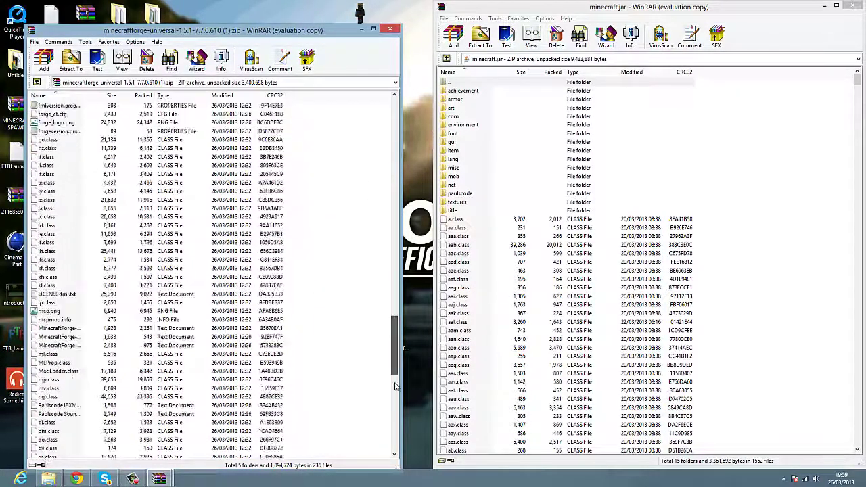
left_click_drag(396, 386, 369, 185)
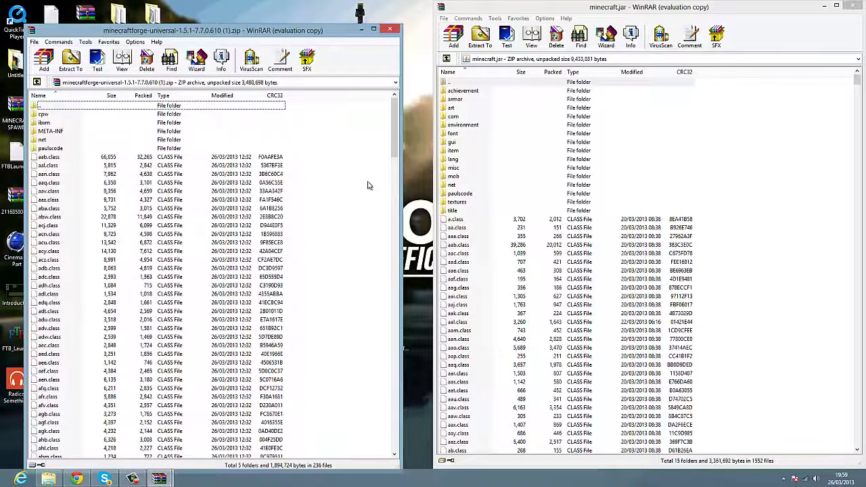
key("ctrl+a")
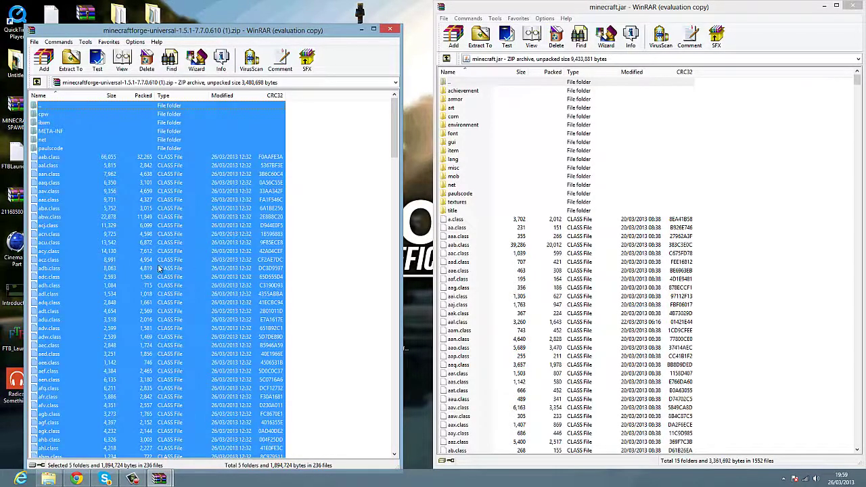
left_click_drag(233, 217, 589, 356)
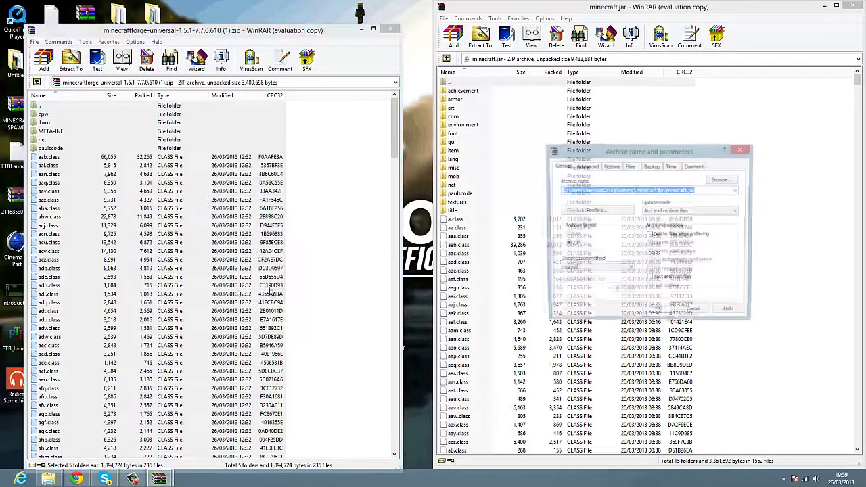
left_click(659, 315)
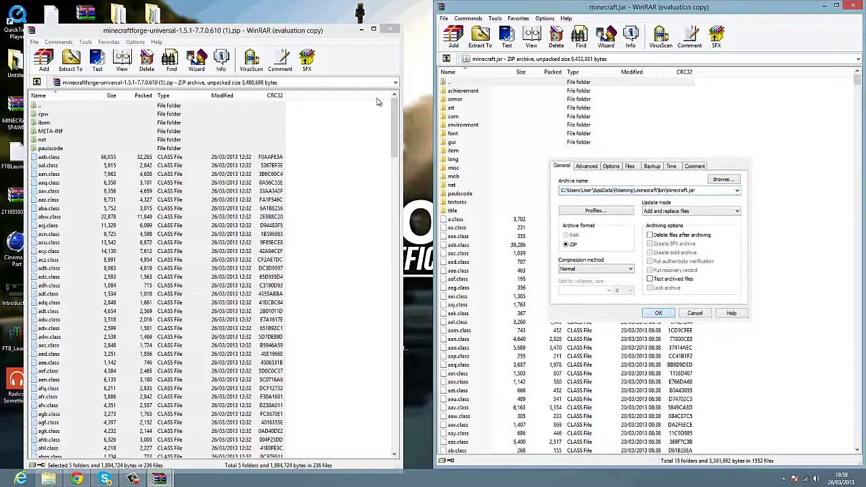
Step: Close the Forge archive and delete the META-INF folder from minecraft.jar
left_click(391, 30)
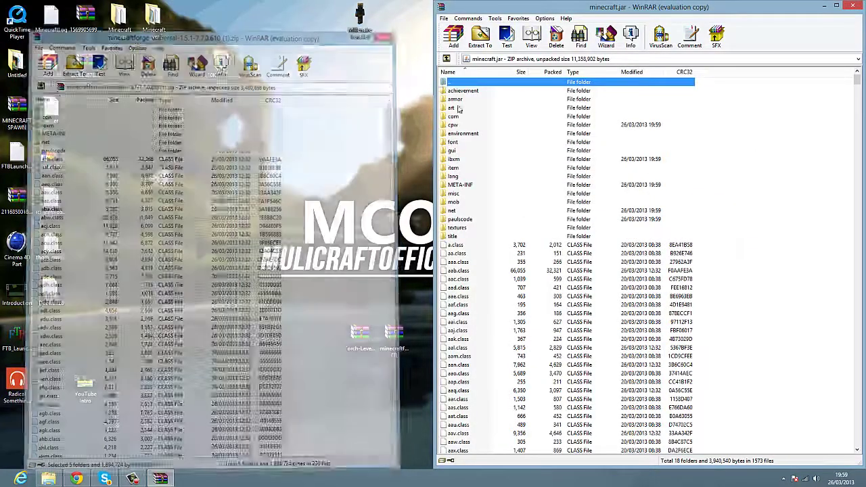
left_click(461, 186)
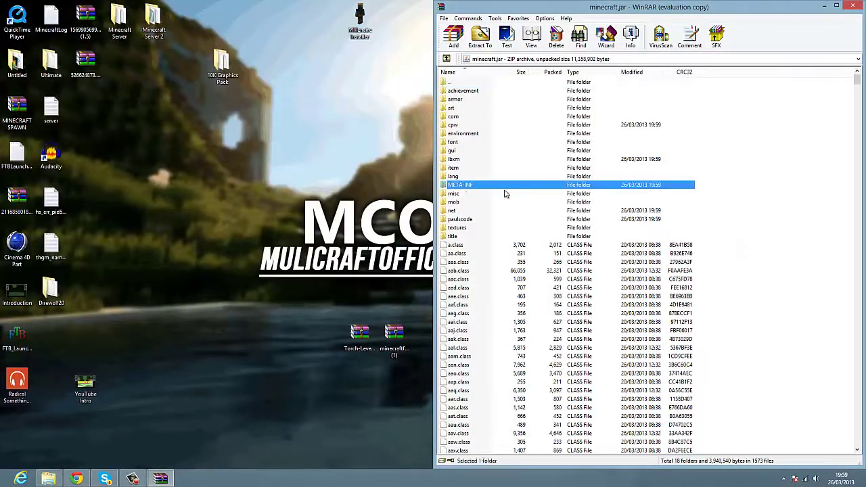
key("Delete")
left_click(448, 272)
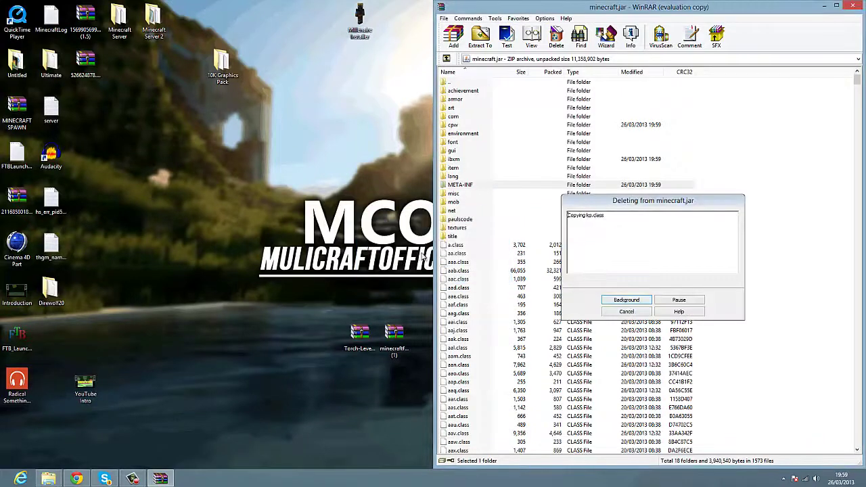
Step: Copy torchLevers and mcmod.info from Torch-Levers-Mod-1.5.1.zip into minecraft.jar, then close the zip
double_click(361, 337)
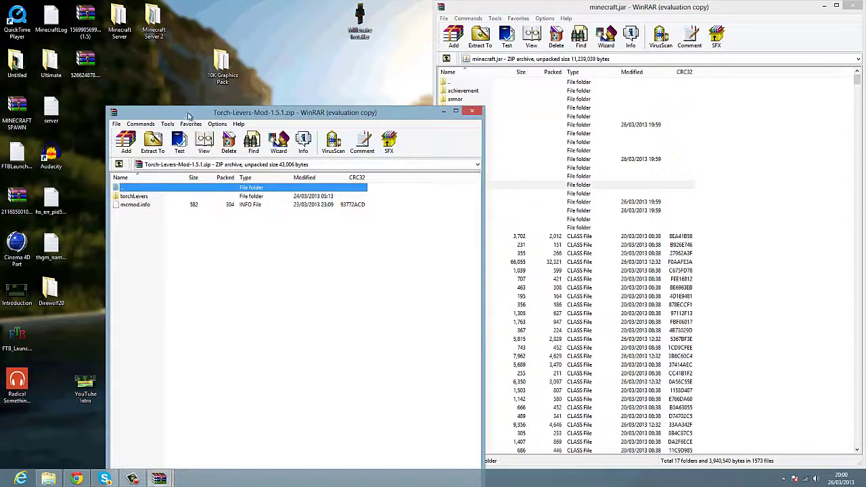
left_click_drag(190, 117, 182, 107)
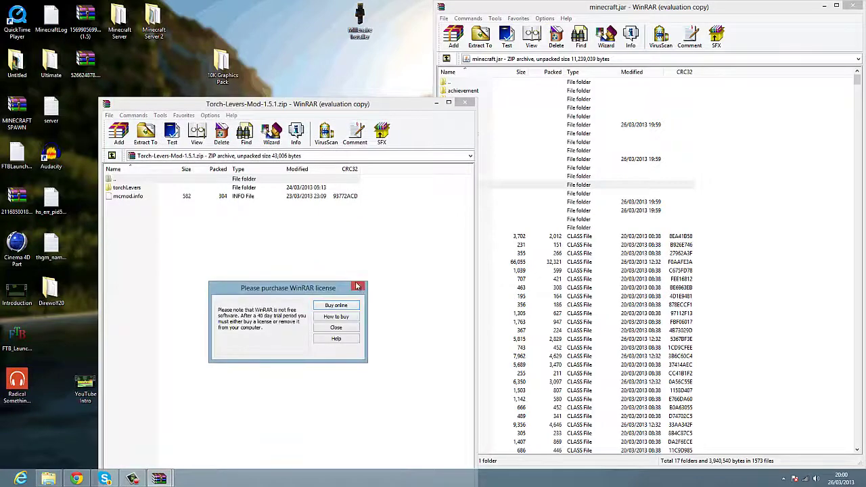
left_click(356, 286)
left_click_drag(229, 100, 171, 16)
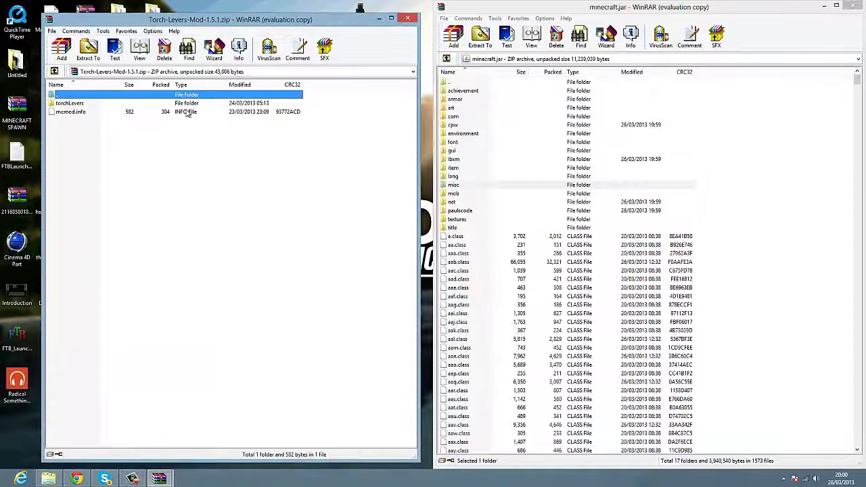
left_click(188, 112)
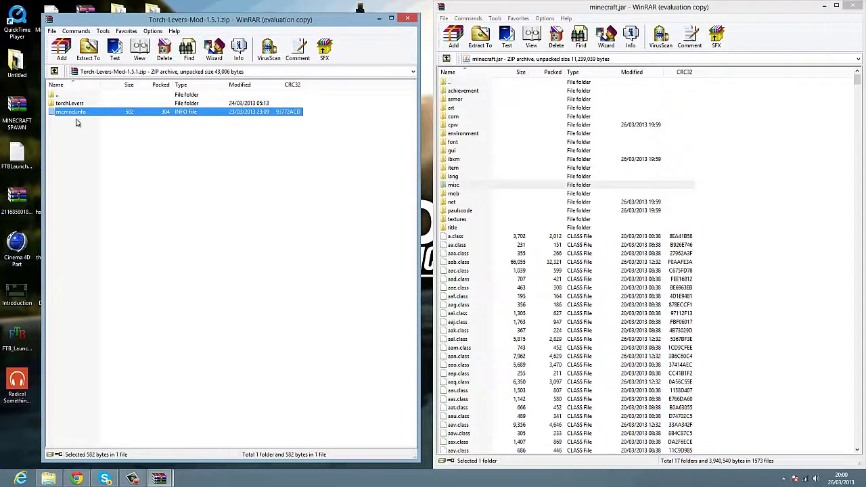
left_click(143, 133)
left_click_drag(161, 122, 213, 112)
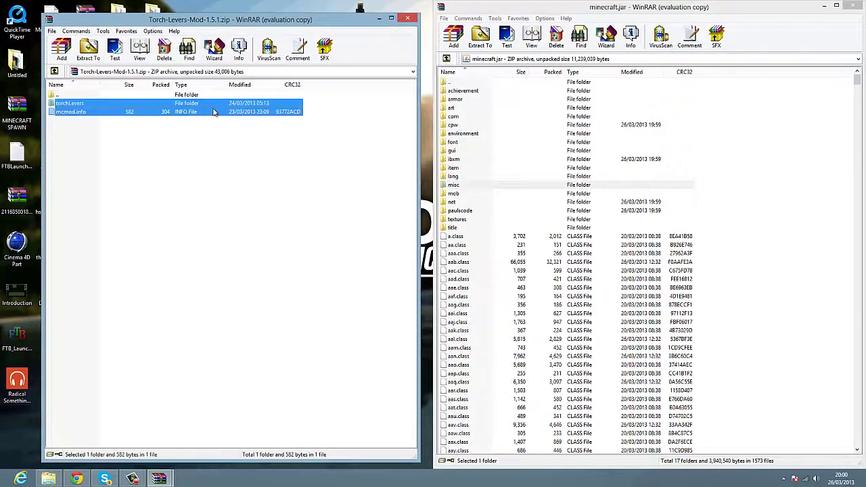
left_click_drag(307, 121, 570, 339)
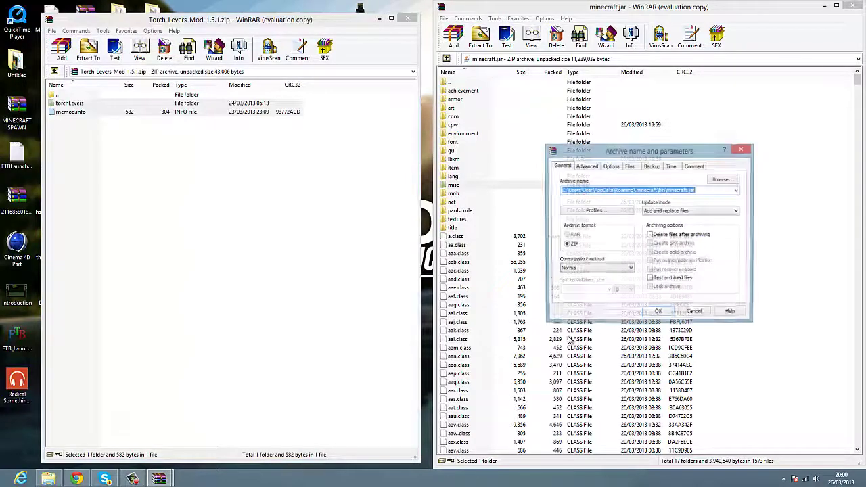
left_click(660, 314)
left_click(343, 242)
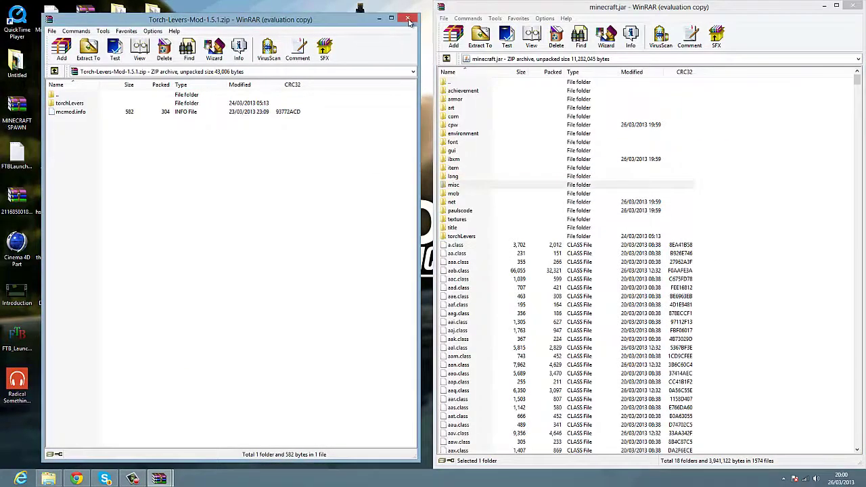
left_click(409, 19)
Step: Close minecraft.jar, relaunch Minecraft with Login, and open the Singleplayer world list
left_click(855, 6)
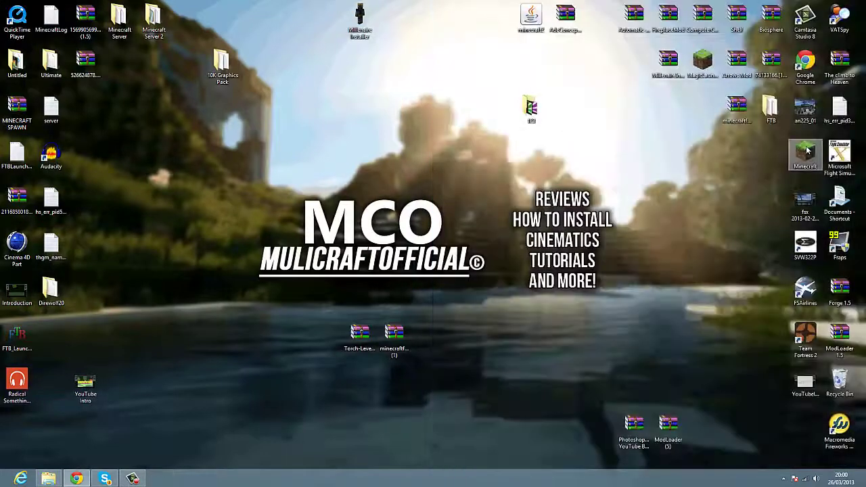
double_click(806, 152)
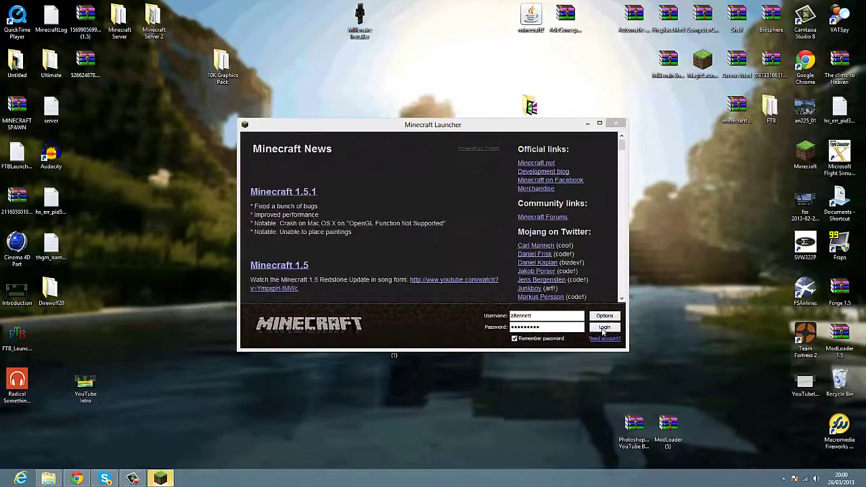
left_click(604, 329)
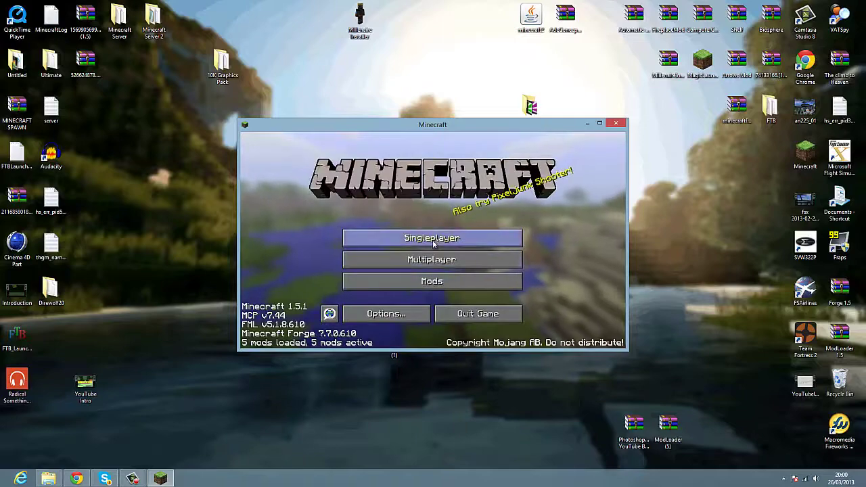
left_click(432, 238)
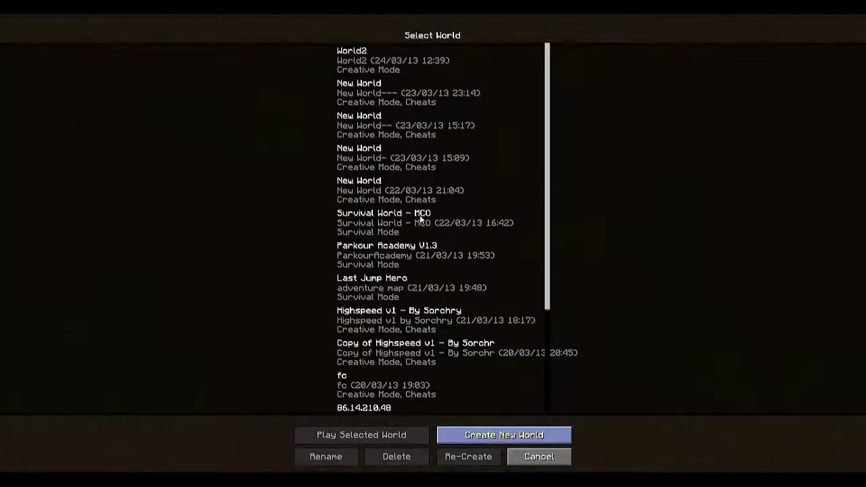
Step: Make a new Creative-mode world called 'Torch' using seed 123456789
left_click(519, 439)
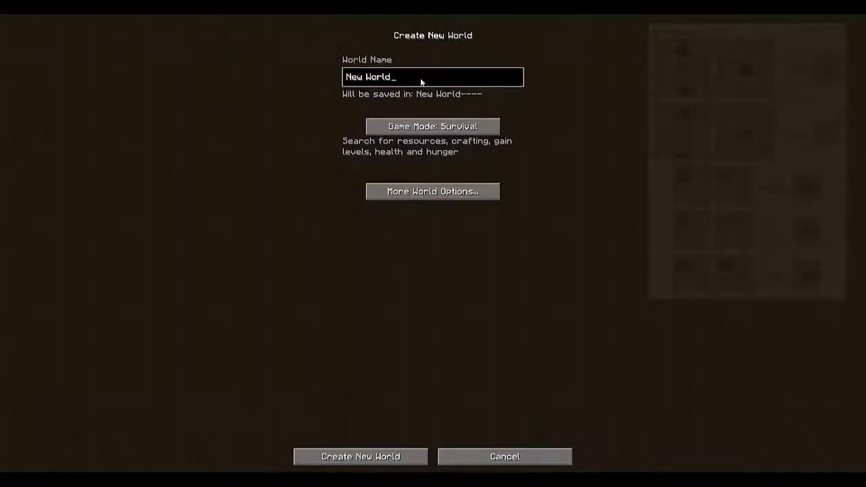
left_click(429, 127)
left_click(429, 127)
left_click(437, 76)
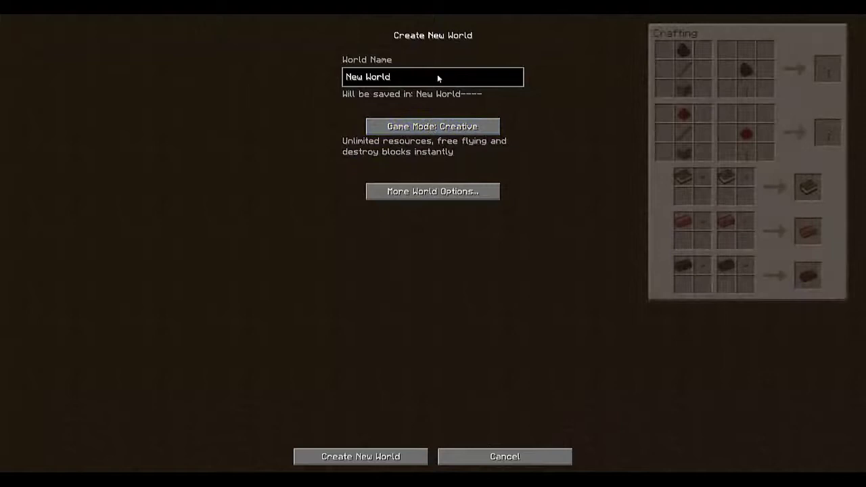
key("BackSpace")
key("BackSpace")
key("BackSpace")
key("BackSpace")
key("BackSpace")
key("BackSpace")
key("BackSpace")
key("BackSpace")
key("BackSpace")
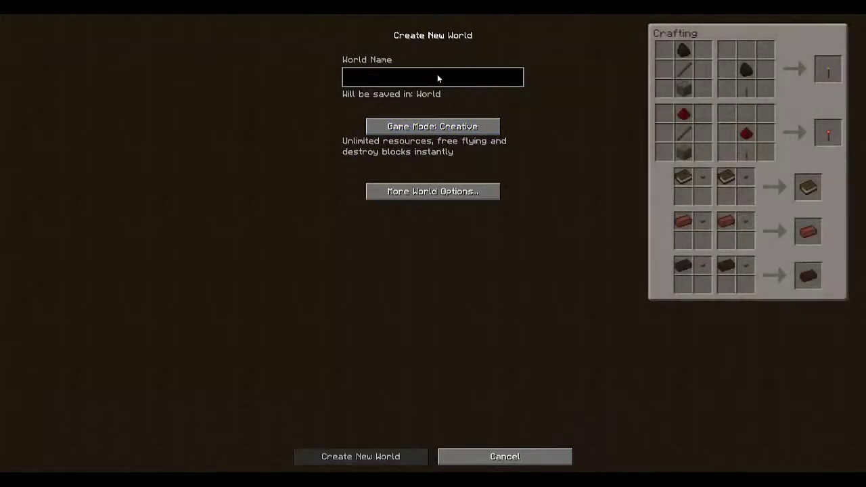
type("Torch")
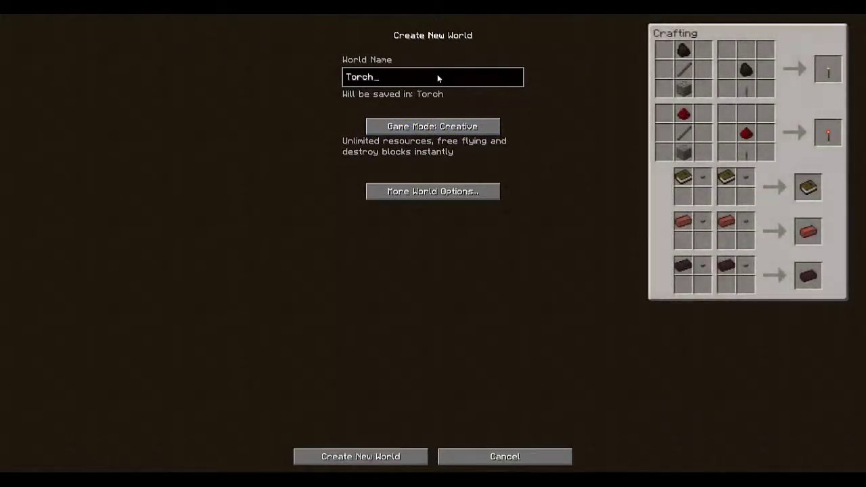
left_click(430, 193)
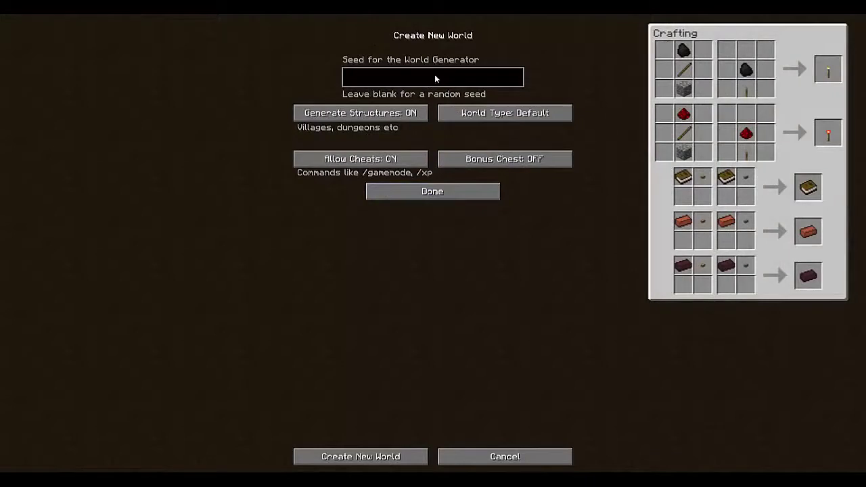
type("123456789")
left_click(390, 457)
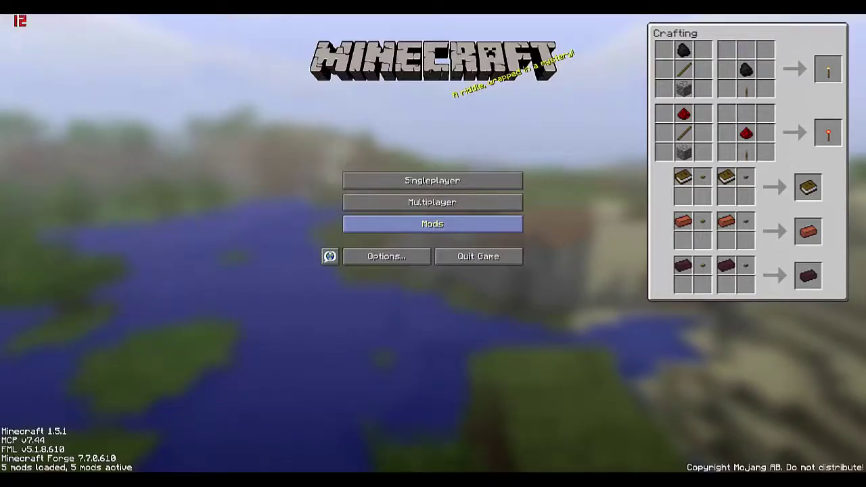
Step: Search 'tor' in the creative inventory and drag the Redstone Torch Lever into the hotbar
key("2")
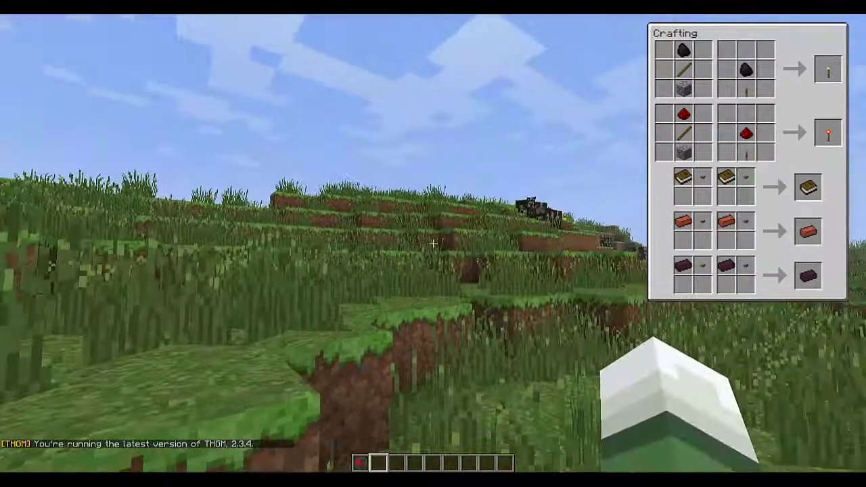
key("e")
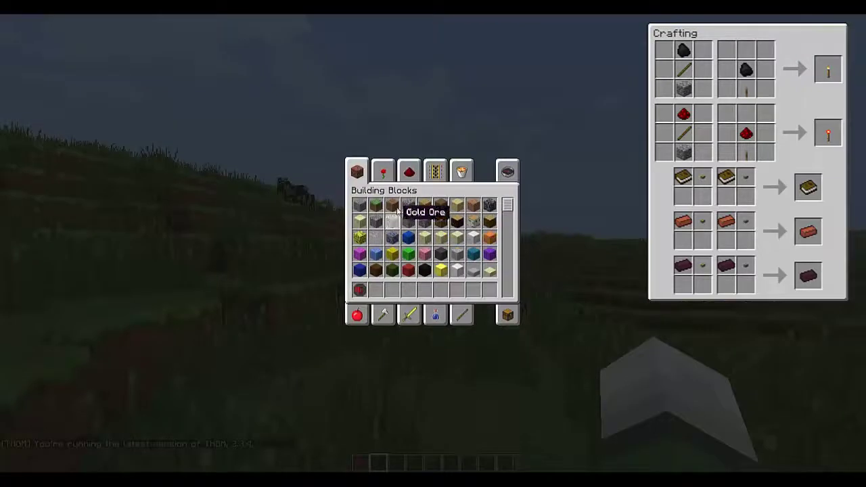
left_click(506, 171)
type("tor")
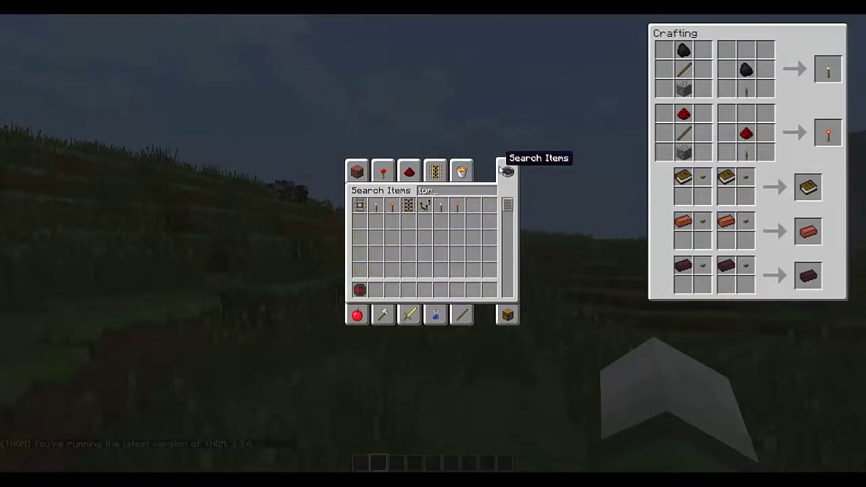
left_click(458, 206)
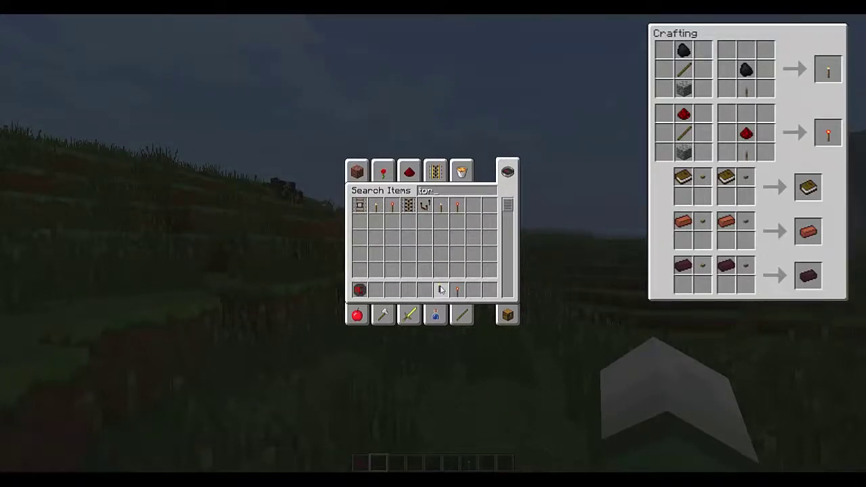
left_click(440, 289)
Step: Walk forward and mine a shaft down through the grass and dirt into stone
key("Escape")
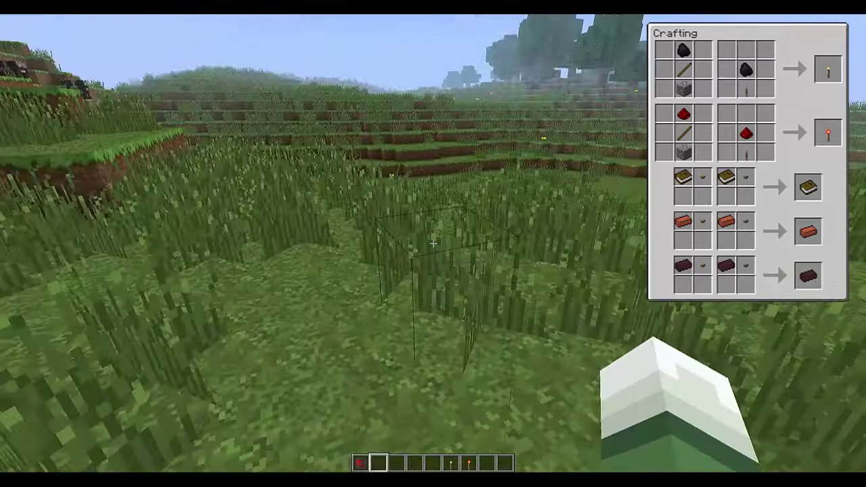
key("w")
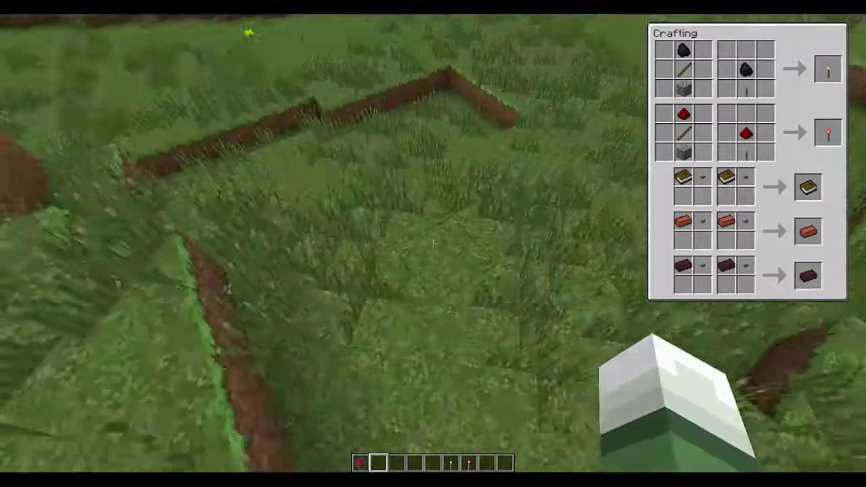
left_click(433, 244)
left_click(433, 244)
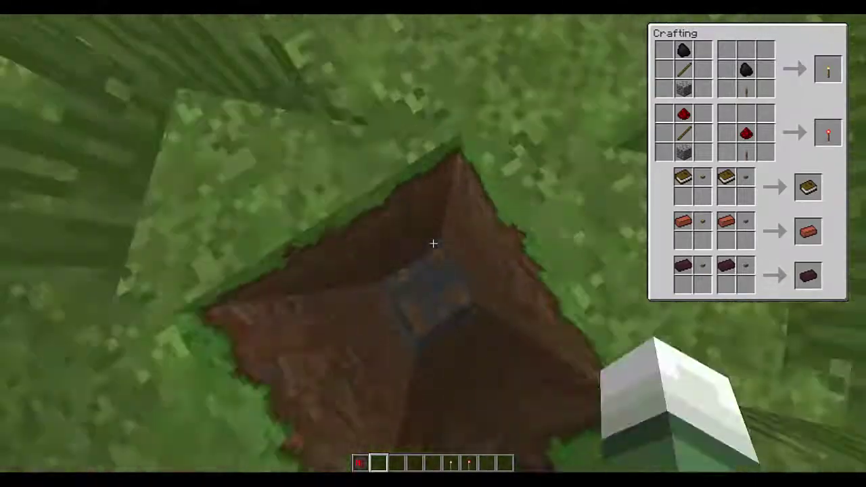
left_click(434, 243)
left_click(434, 244)
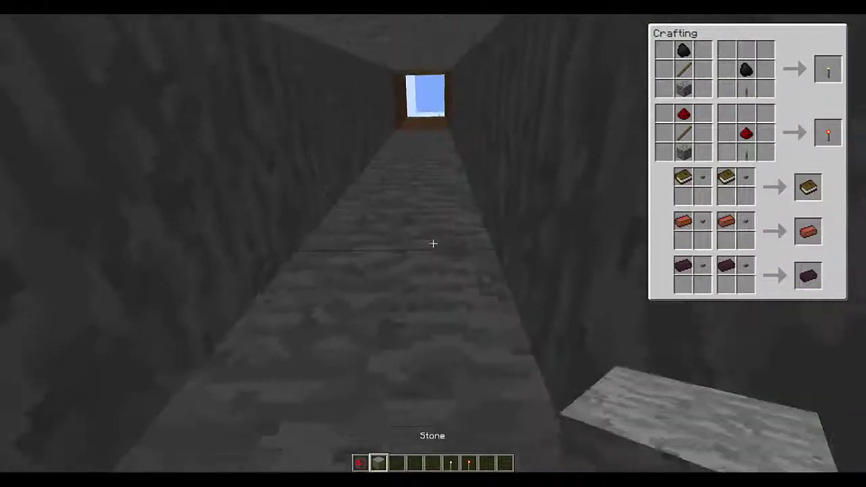
left_click(433, 243)
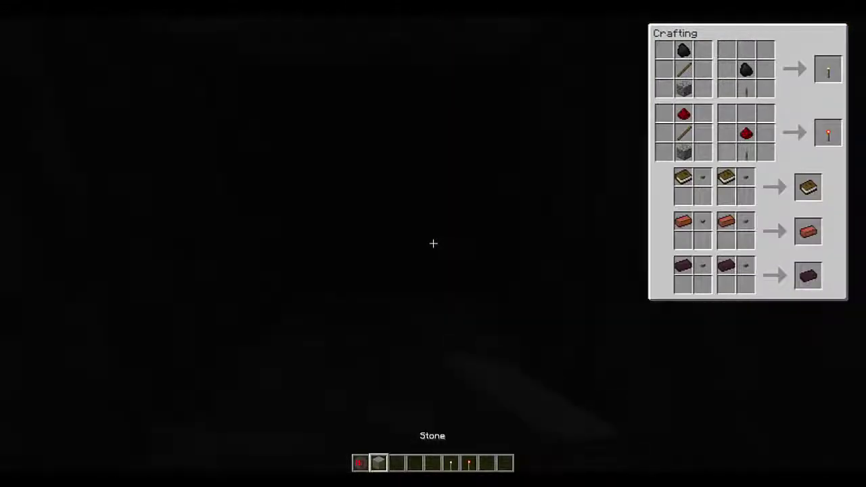
scroll(433, 244, "down", 4)
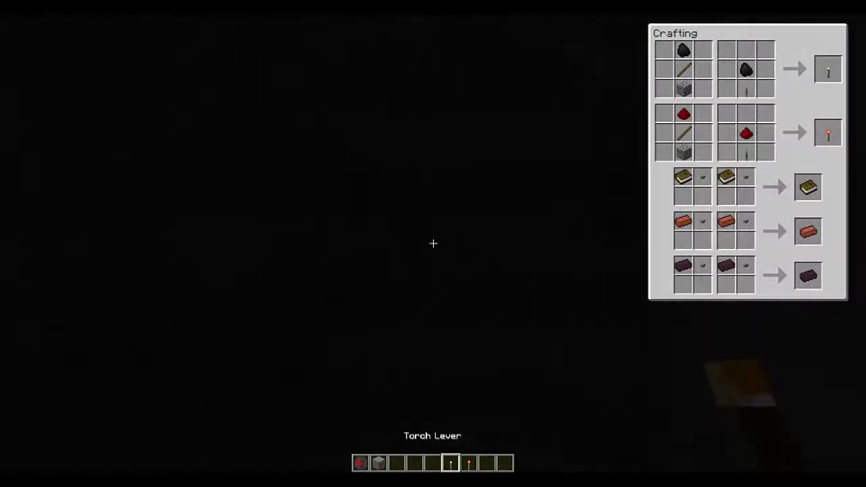
Step: Place a Torch Lever on the dark stone wall, then switch to holding stone
key("e")
scroll(275, 301, "down", 2)
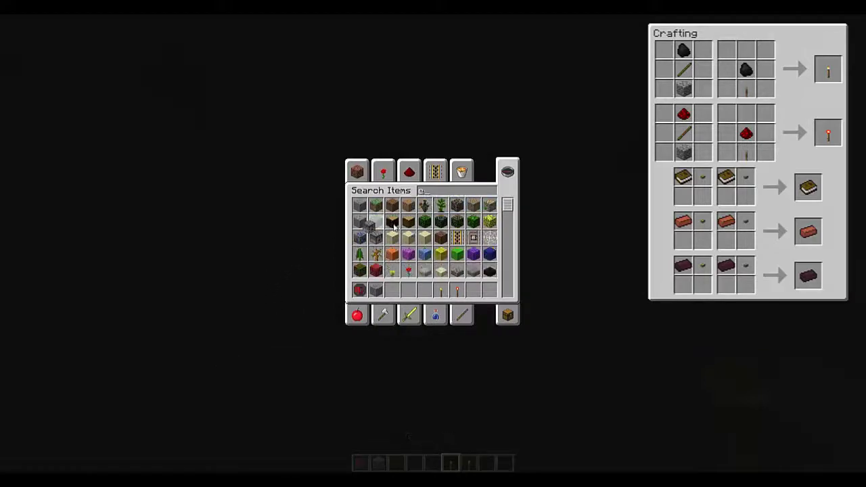
key("e")
right_click(433, 243)
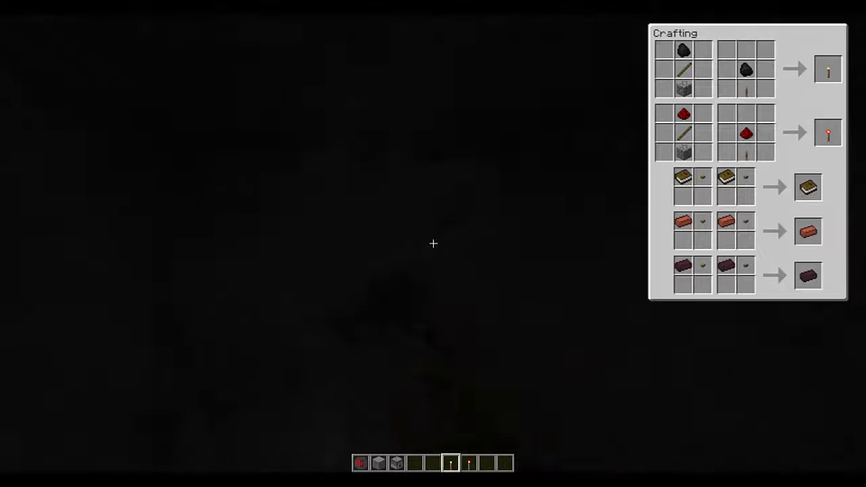
key("6")
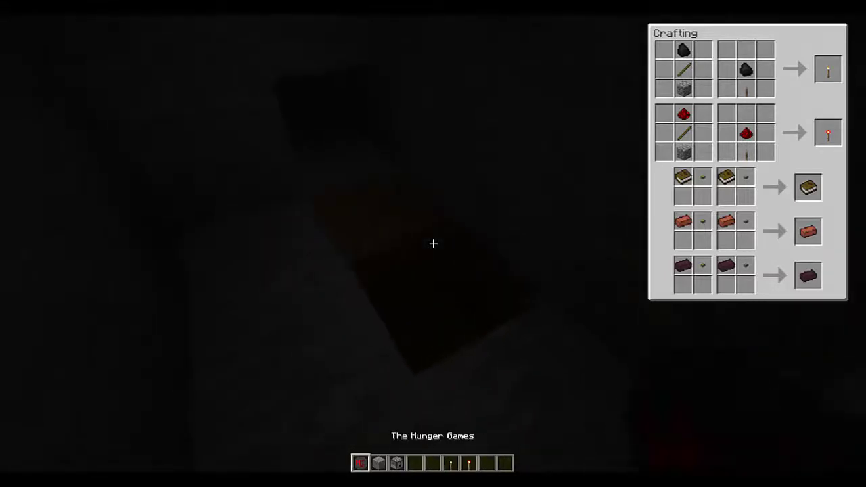
key("2")
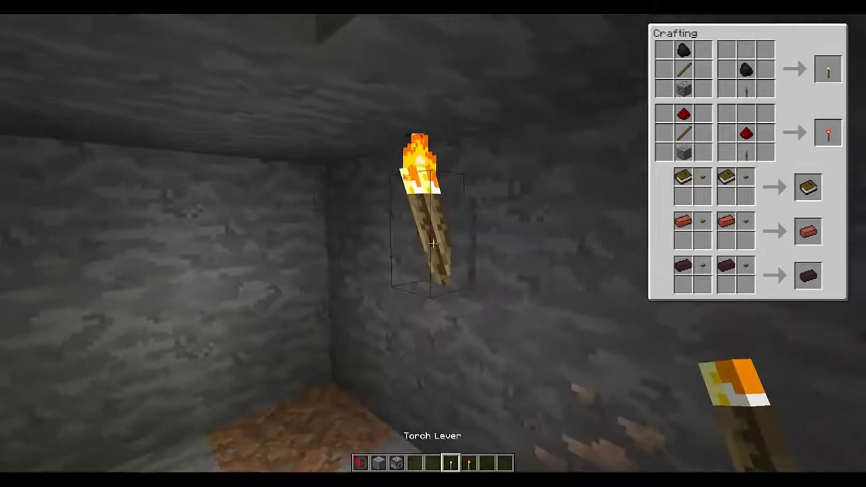
Step: Toggle the wall-mounted Torch Lever between upright and tilted several times
right_click(434, 243)
right_click(433, 244)
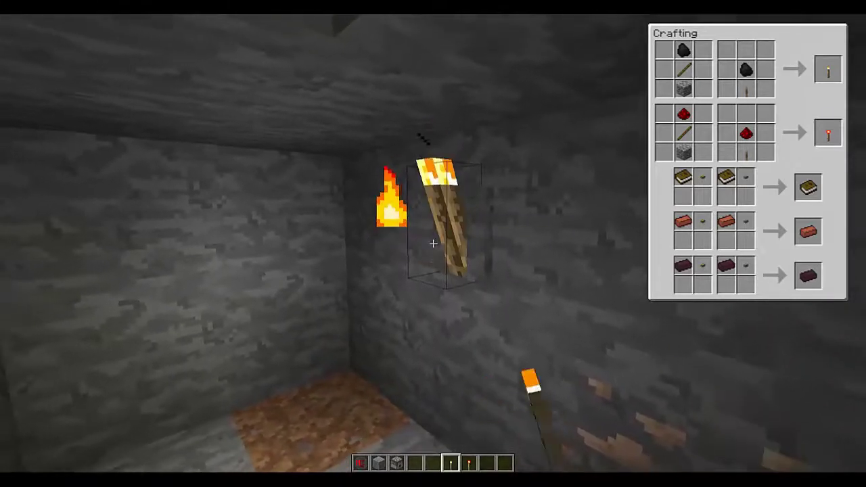
right_click(433, 243)
right_click(433, 243)
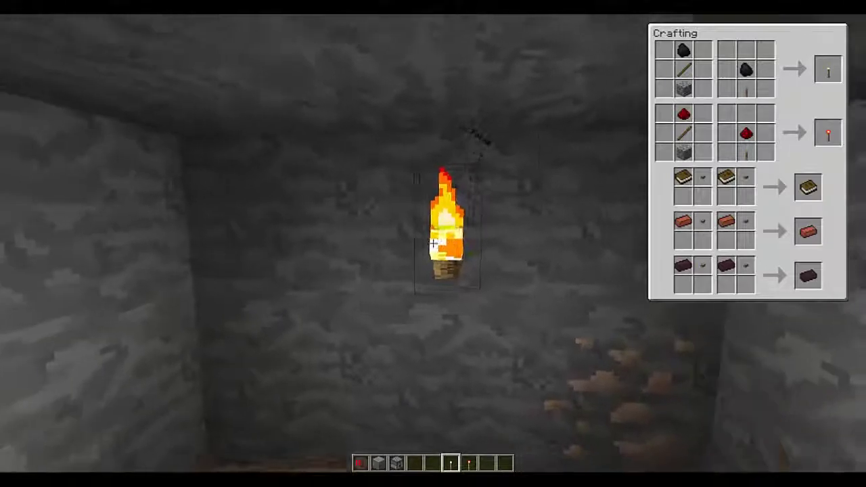
right_click(433, 243)
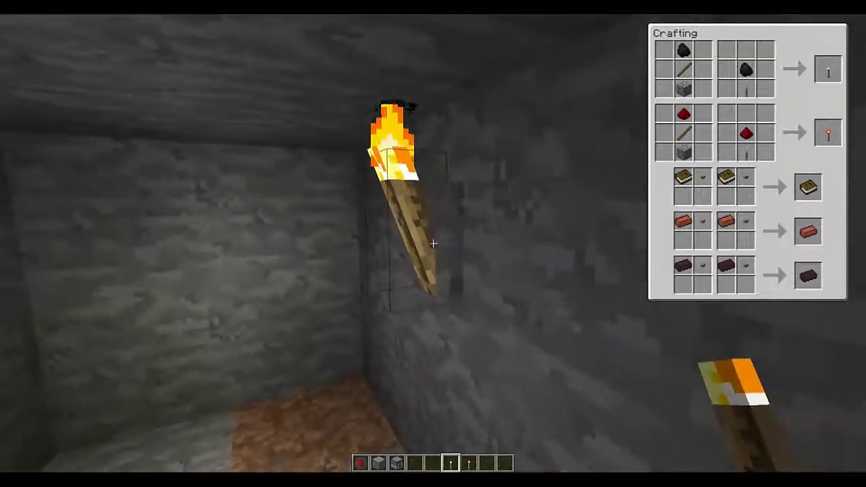
Step: Place a Redstone Torch Lever on the cave wall and flip it between tilted and upright
scroll(433, 244, "down", 1)
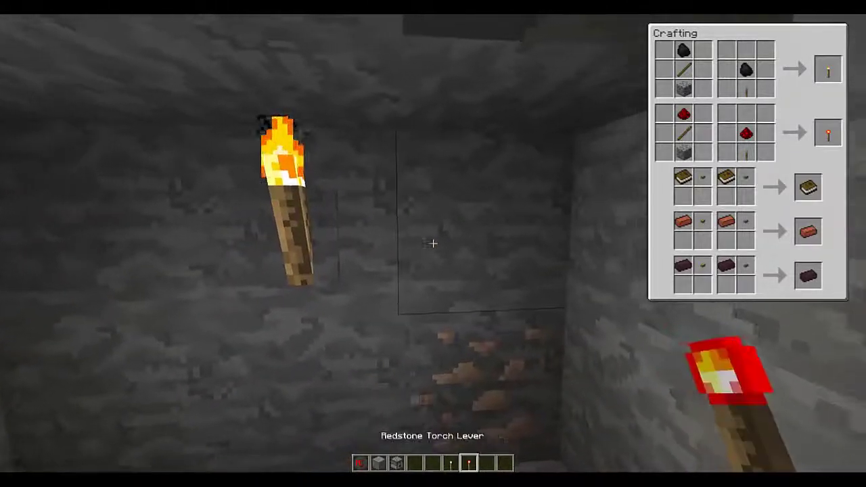
right_click(433, 244)
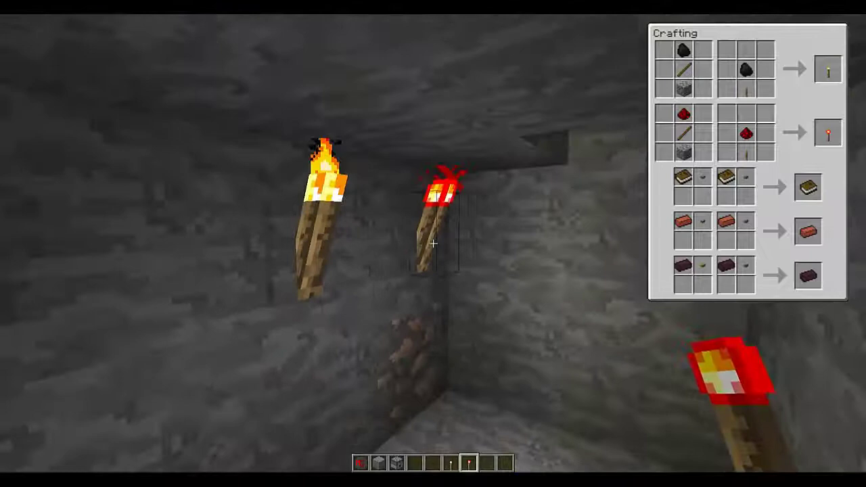
right_click(434, 244)
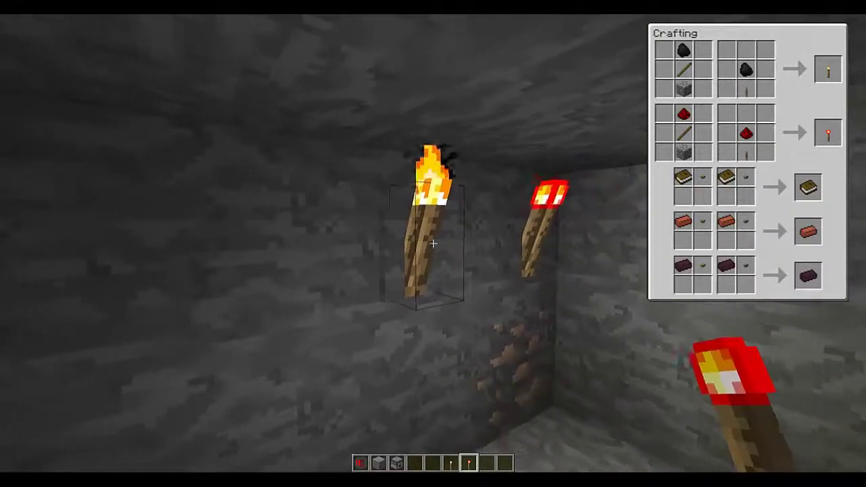
right_click(433, 243)
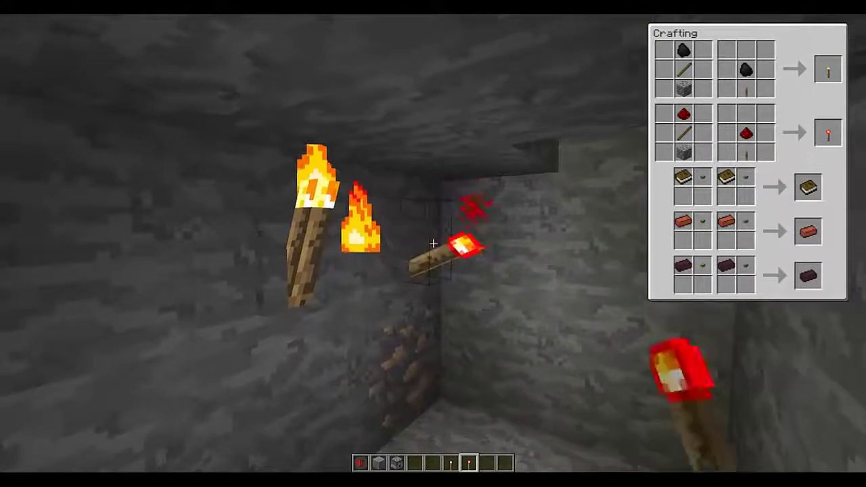
right_click(433, 244)
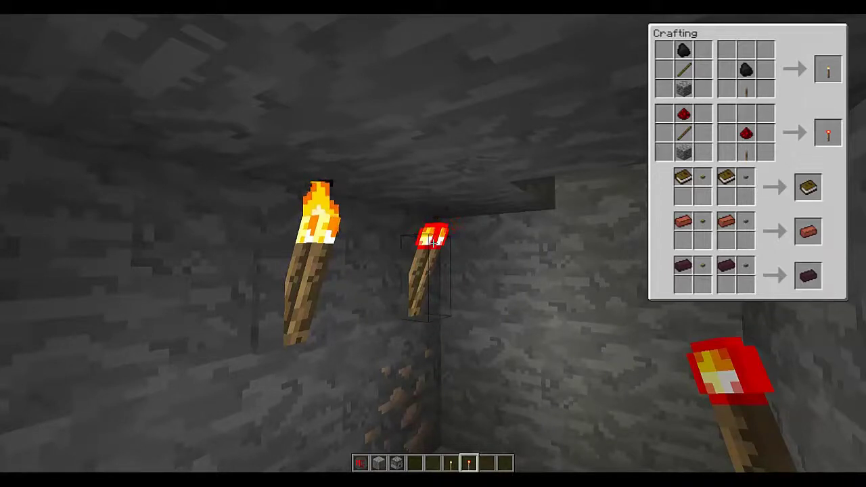
Step: Switch the hotbar to another block and pause into the Game menu with Esc
scroll(433, 243, "up", 2)
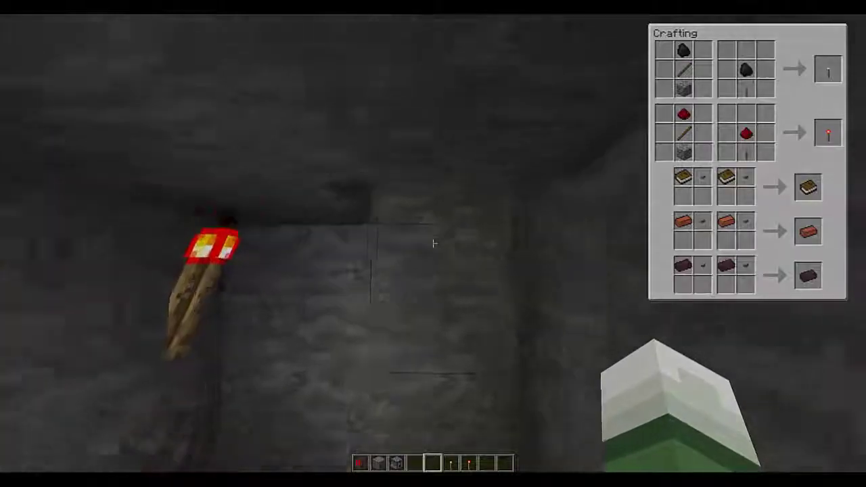
key("Escape")
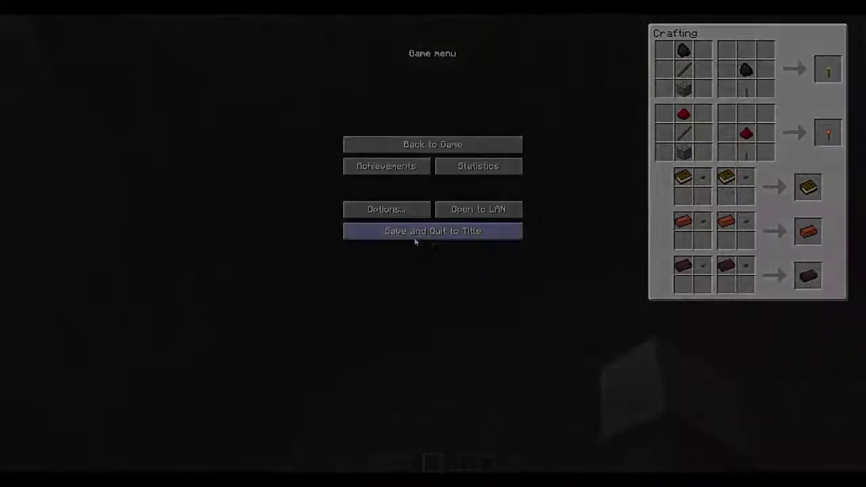